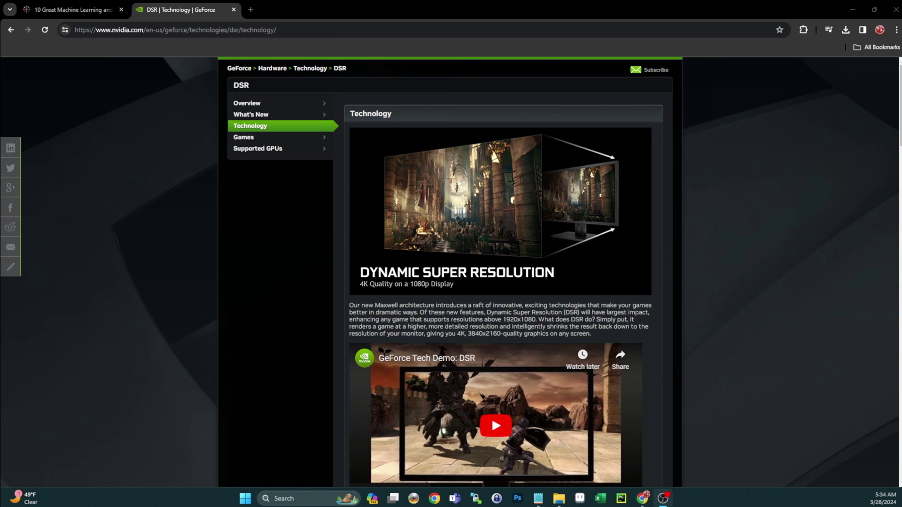
Restore the maximized Chrome window showing NVIDIA's DSR page to a smaller window
drag(451, 5, 389, 30)
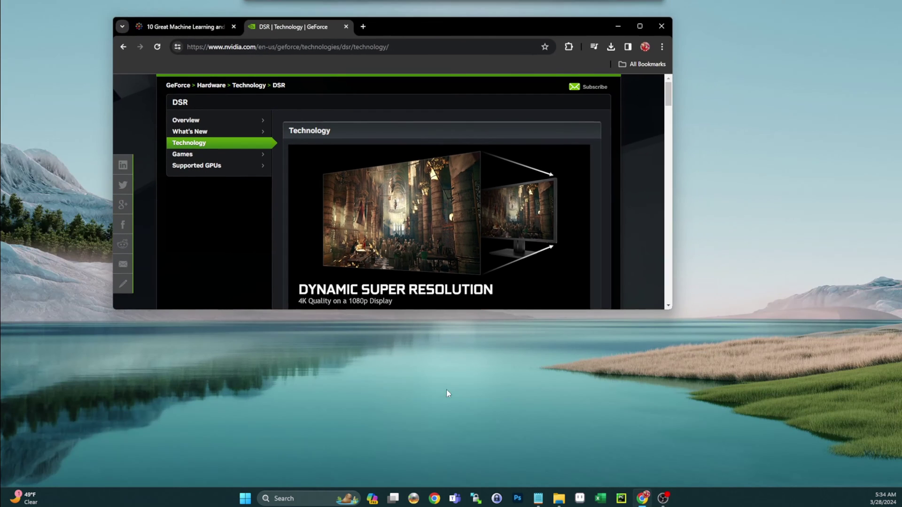
Open Personalization from the desktop menu, close it, and bring the desktop menu back up
right_click(579, 382)
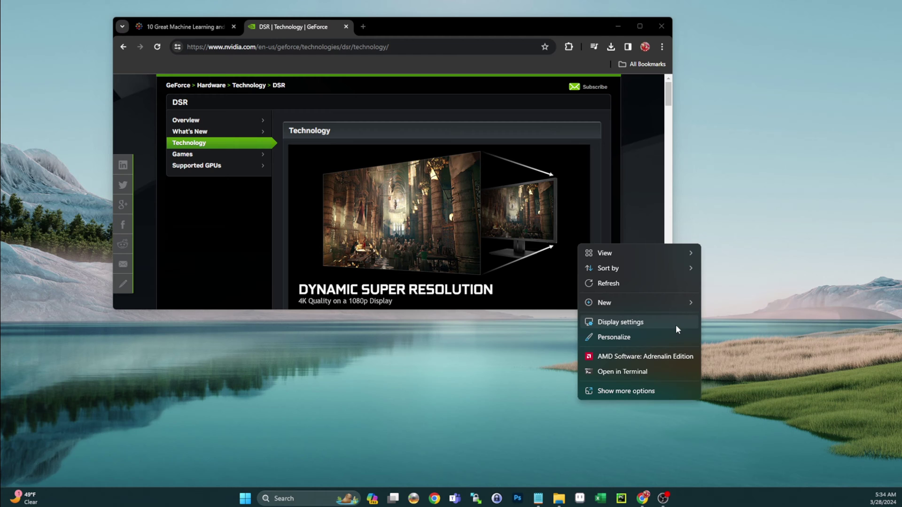
click(658, 338)
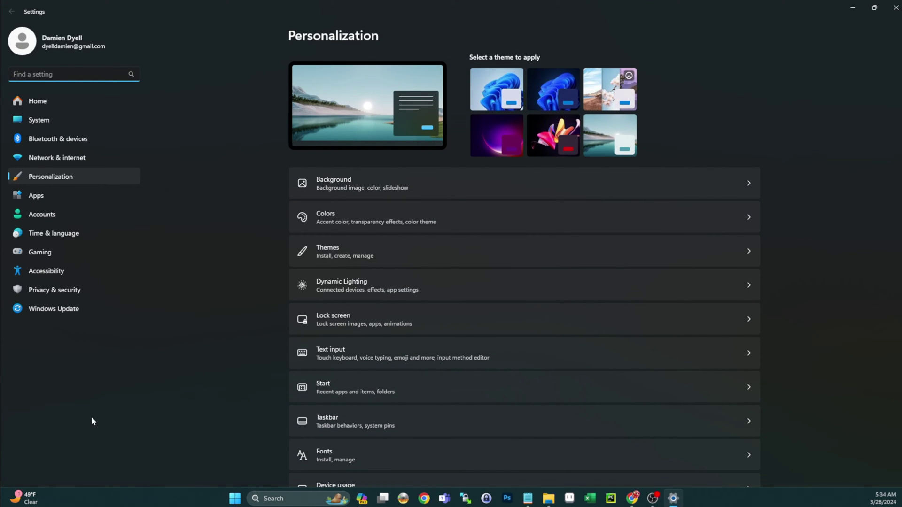
click(895, 7)
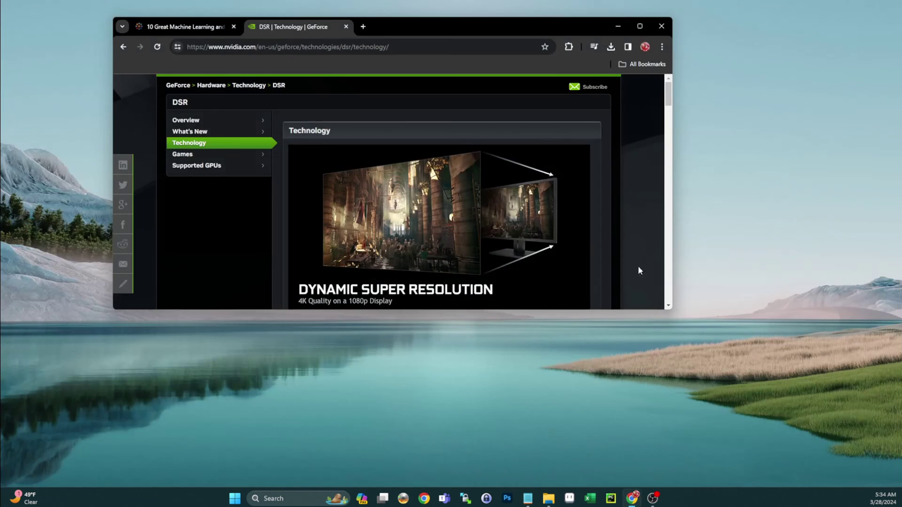
right_click(633, 401)
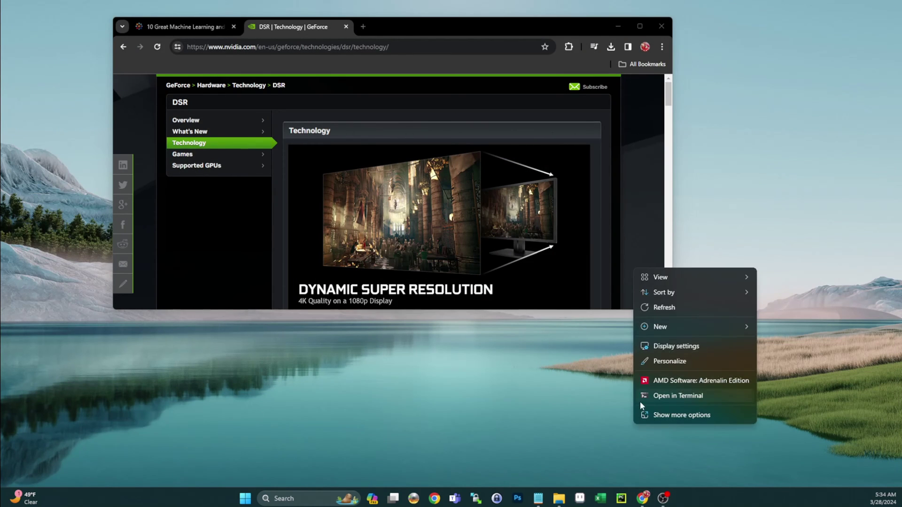
click(690, 350)
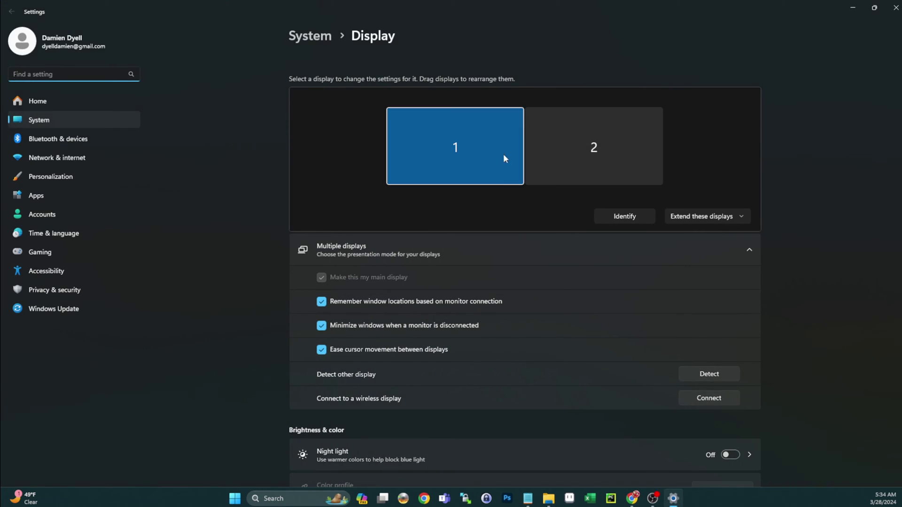
click(594, 152)
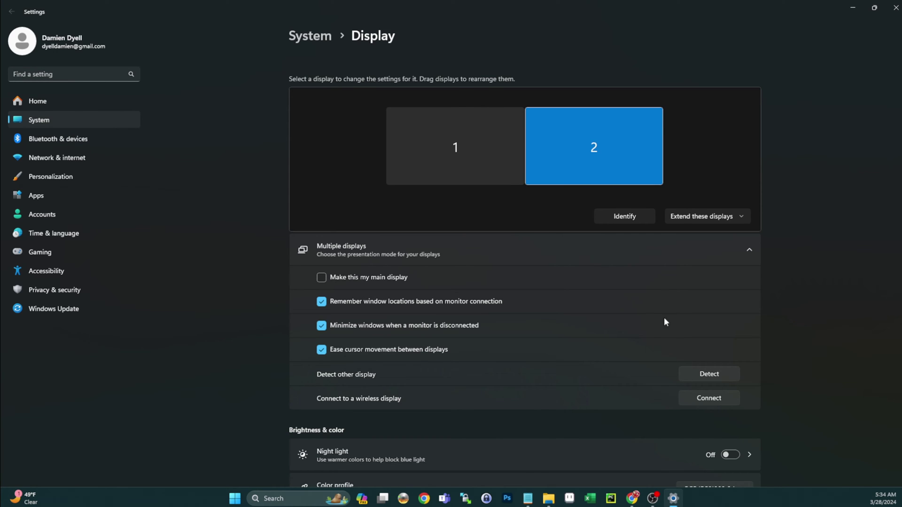
scroll(677, 315, down, 5)
scroll(686, 312, down, 1)
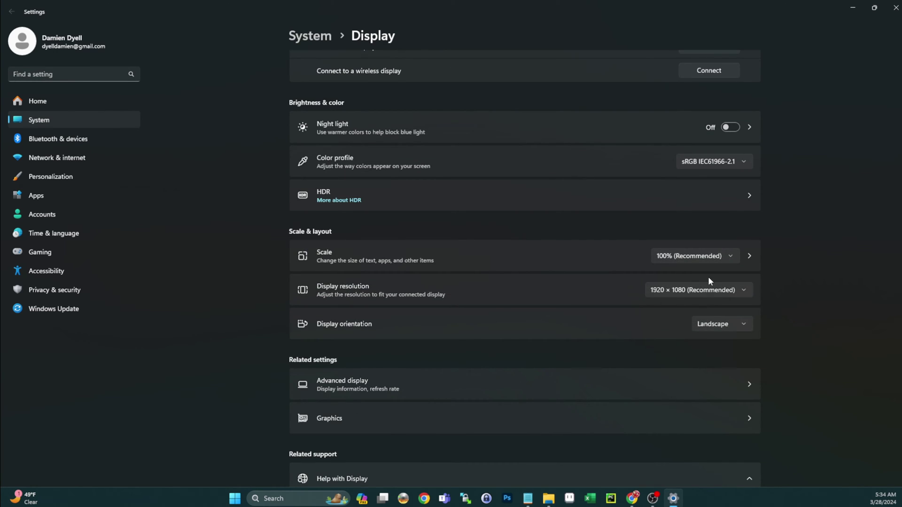
click(709, 289)
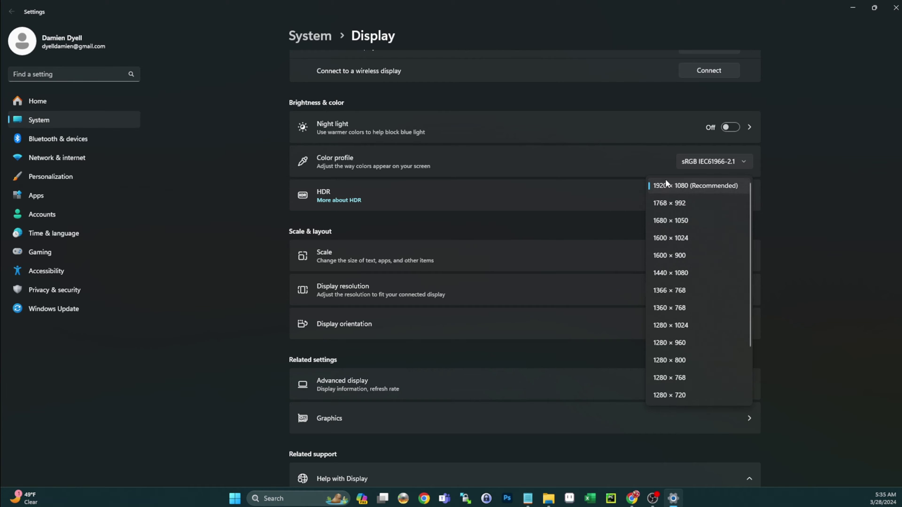
click(812, 268)
scroll(578, 108, up, 5)
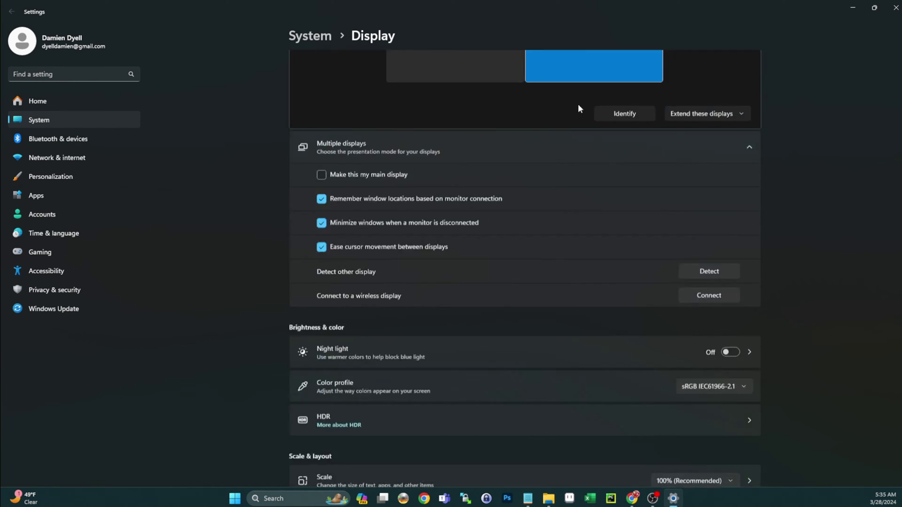
click(438, 135)
scroll(751, 328, down, 8)
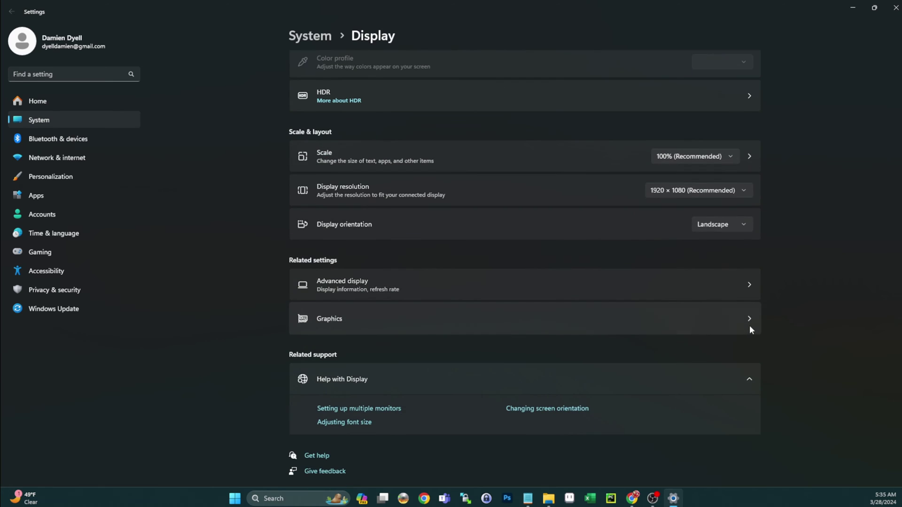
click(700, 190)
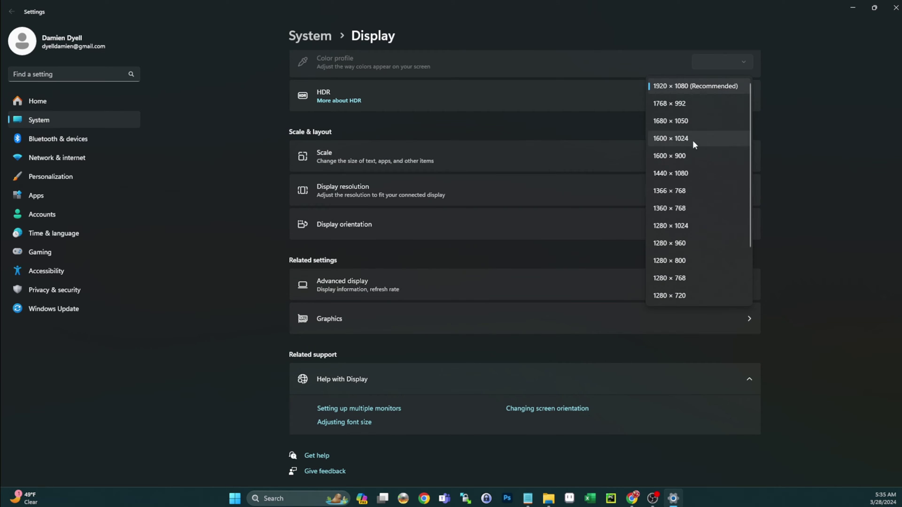
click(827, 149)
Close Settings, launch NVIDIA Control Panel via a Start search for 'nvi', and select DSR - Factors
key(alt+F4)
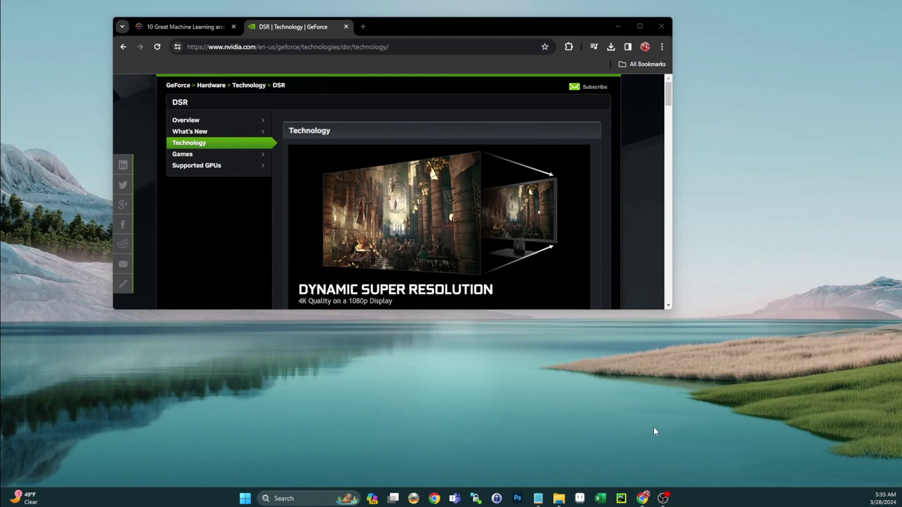
key(super)
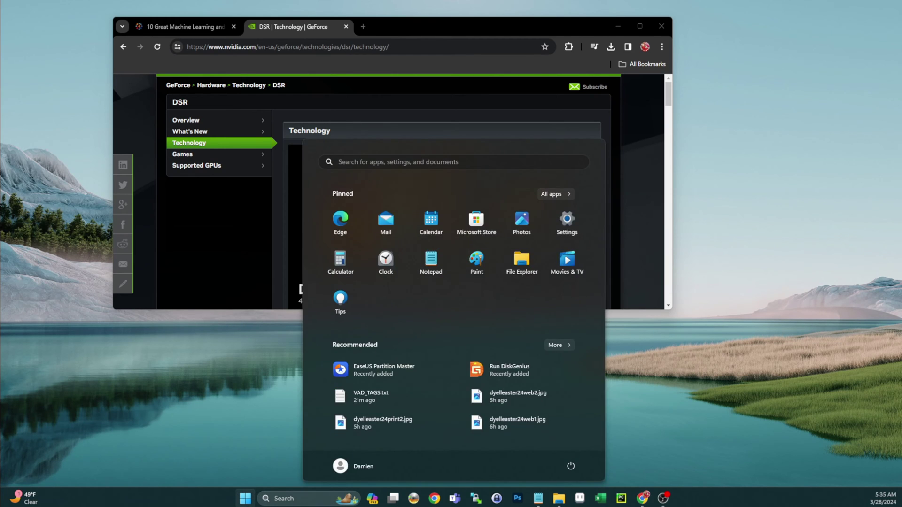
text(nvi)
key(Return)
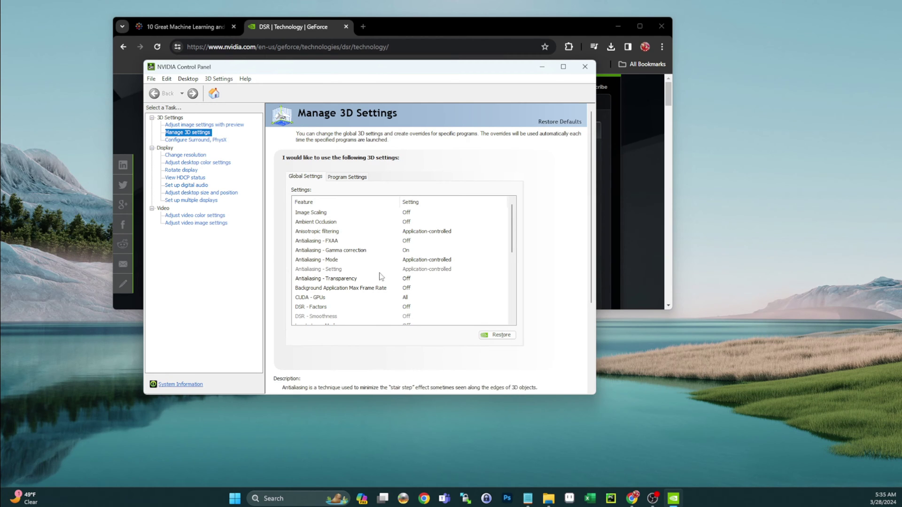
click(388, 310)
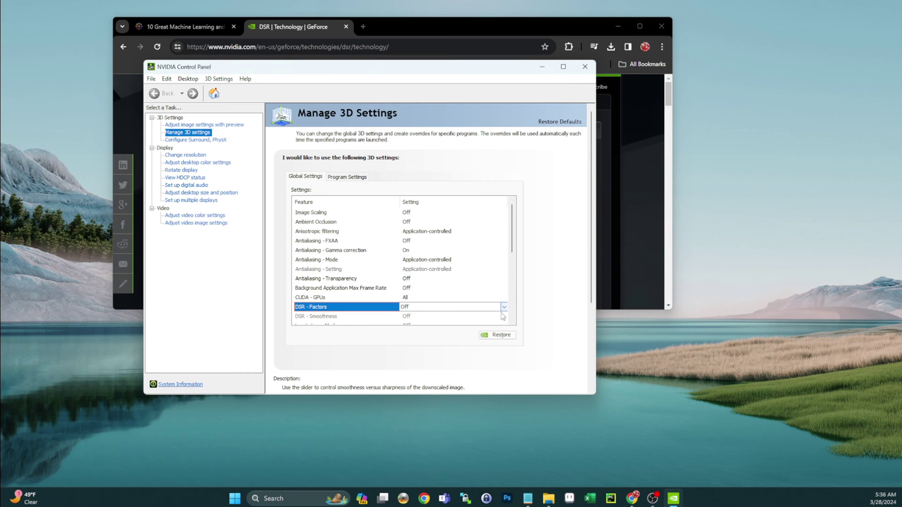
Tick the 2.00x and 4.00x (3840 x 2160) DSR factors, confirm with OK, and apply
click(503, 307)
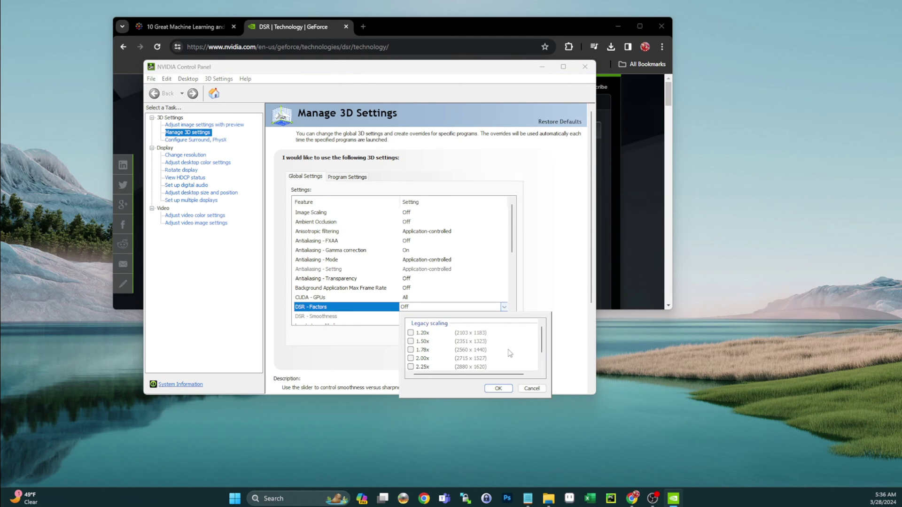
click(410, 359)
scroll(448, 355, down, 1)
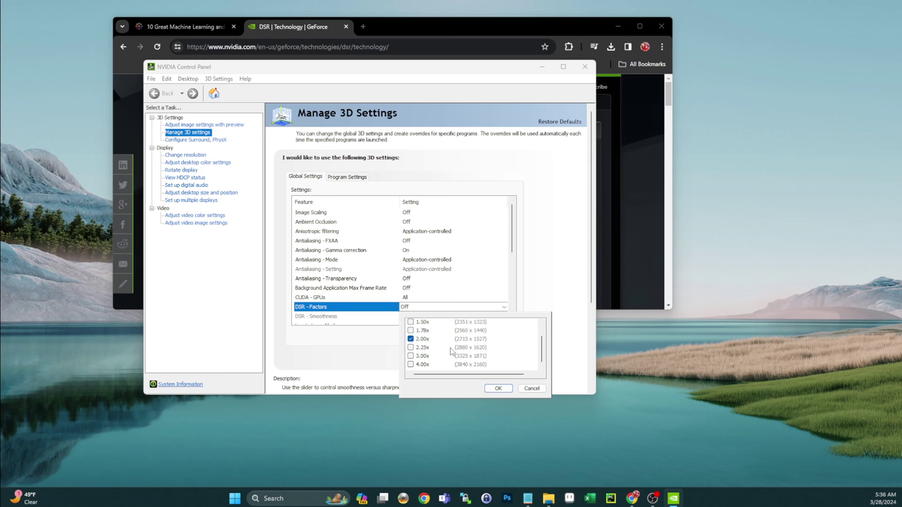
click(410, 364)
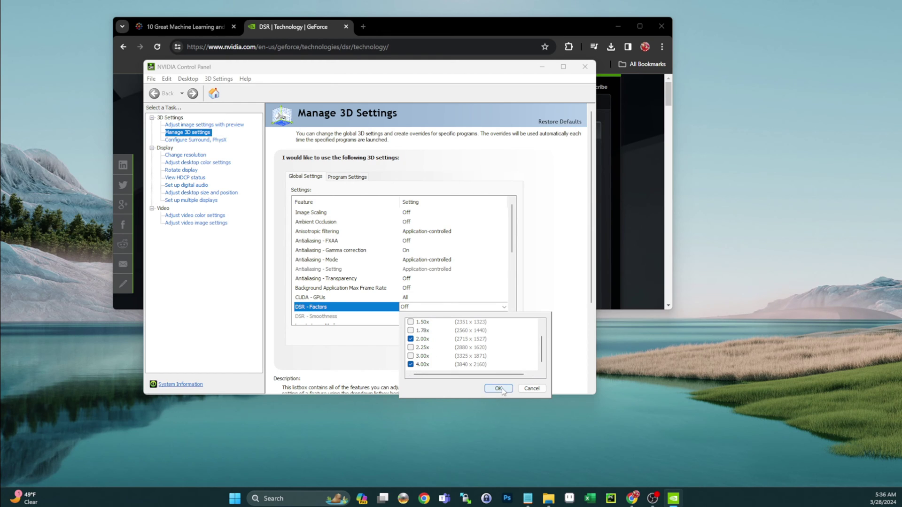
click(503, 390)
click(527, 389)
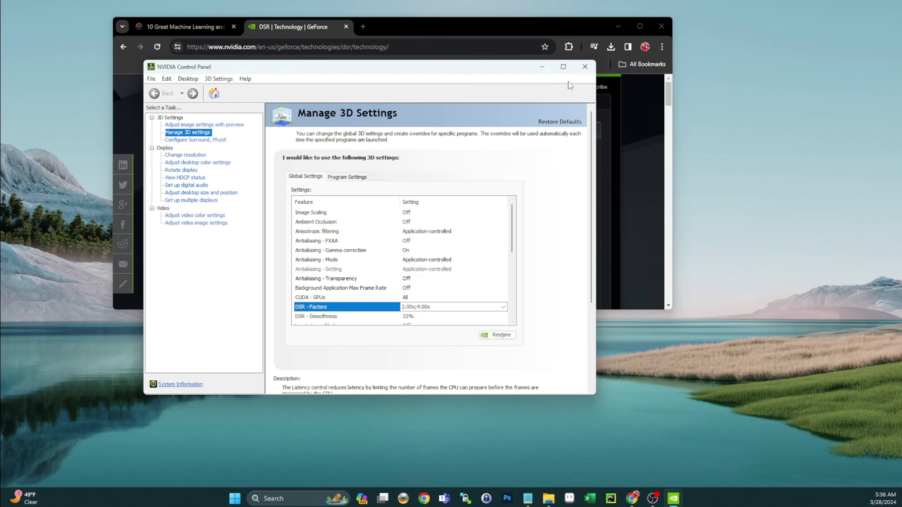
Close NVIDIA Control Panel, open Display settings for display 2, and list its resolutions including DSR modes
click(585, 67)
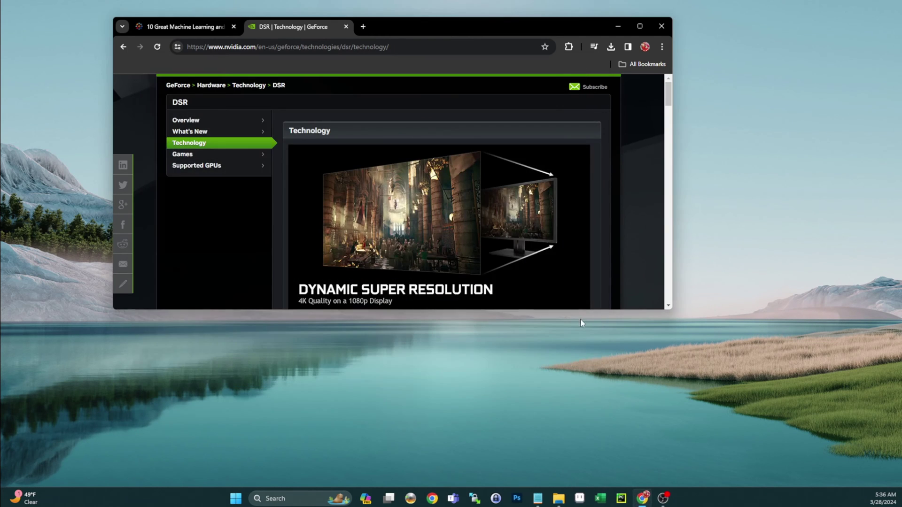
right_click(580, 360)
click(631, 304)
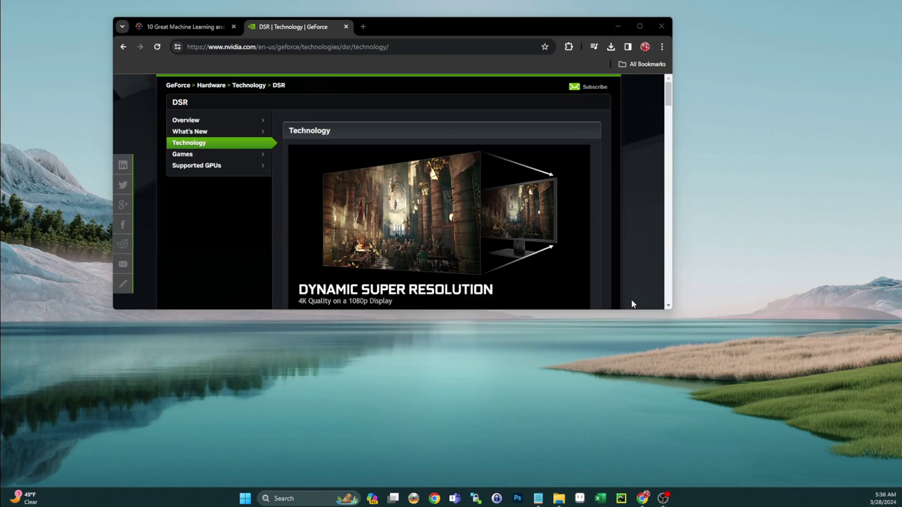
click(533, 155)
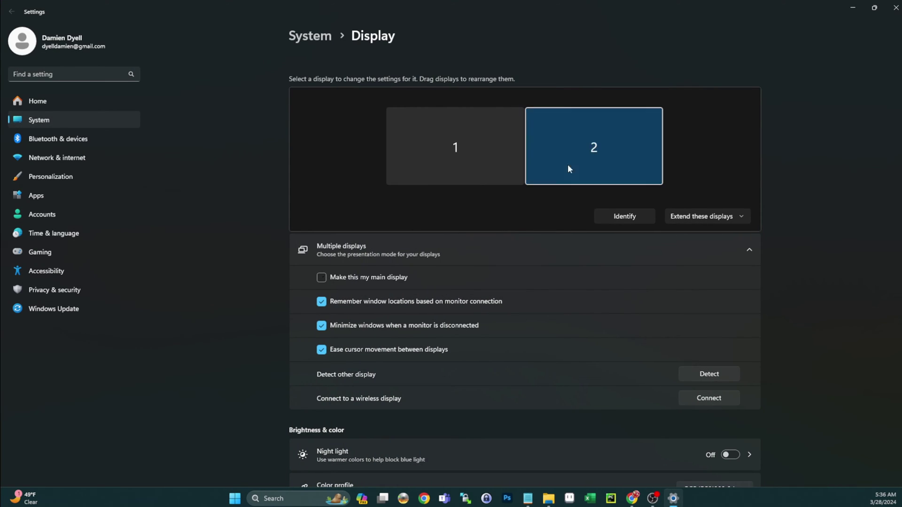
scroll(704, 359, down, 8)
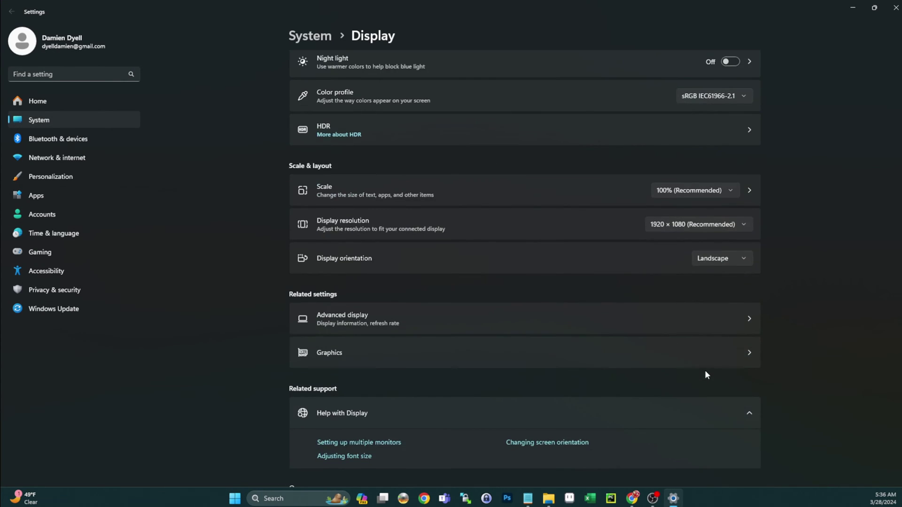
click(711, 224)
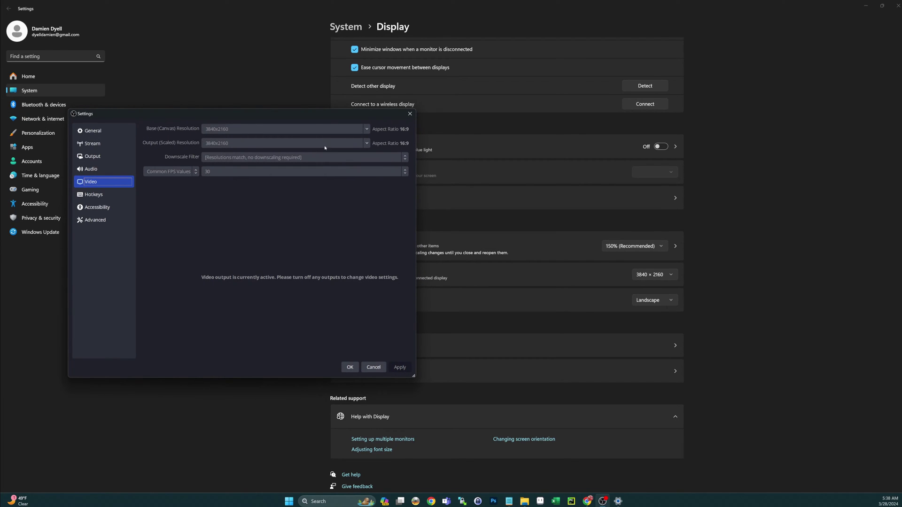
Close OBS's video settings and minimize Windows Settings to reveal the Chrome DSR page
click(410, 114)
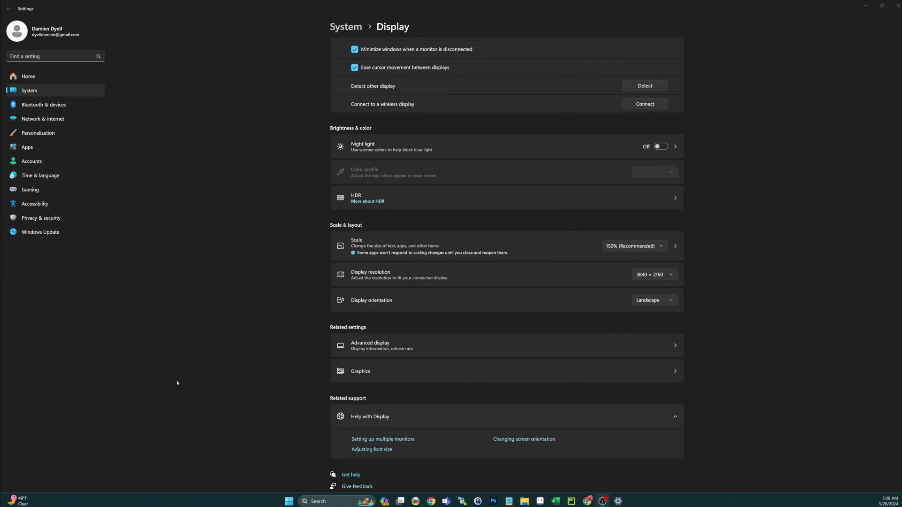
click(865, 7)
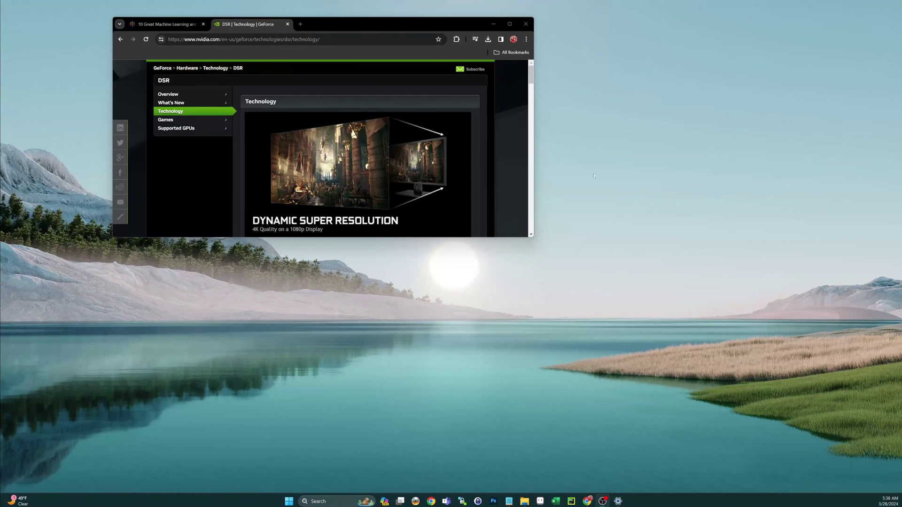
Maximize Chrome and read the DSR page zoomed to 175%, 200%, then back to 175%
click(510, 24)
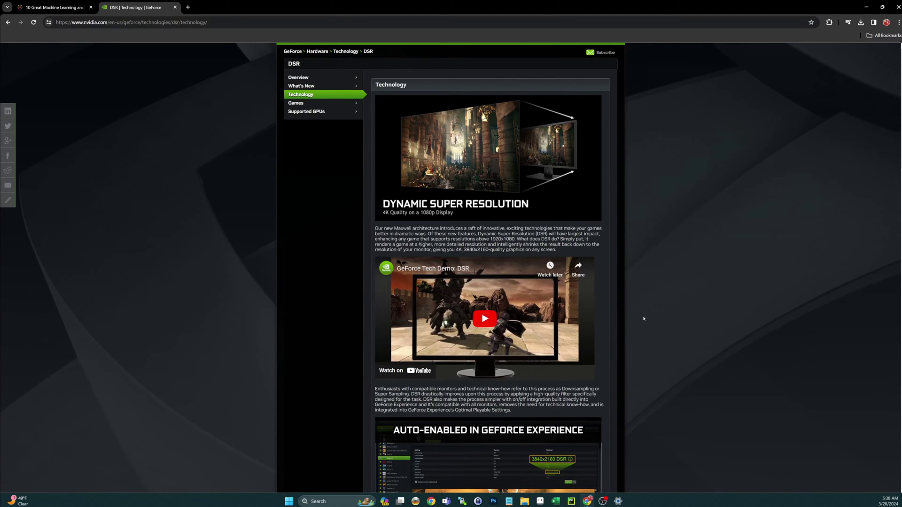
scroll(464, 259, down, 5)
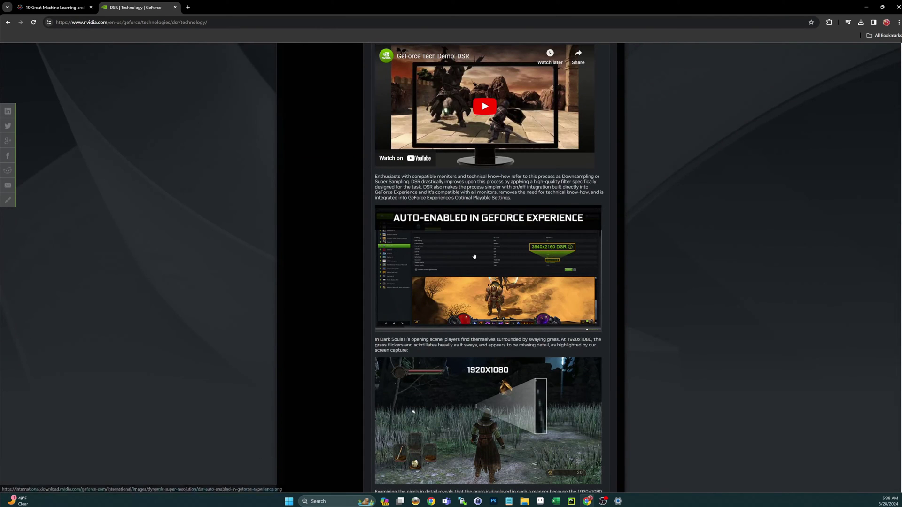
scroll(631, 277, up, 4)
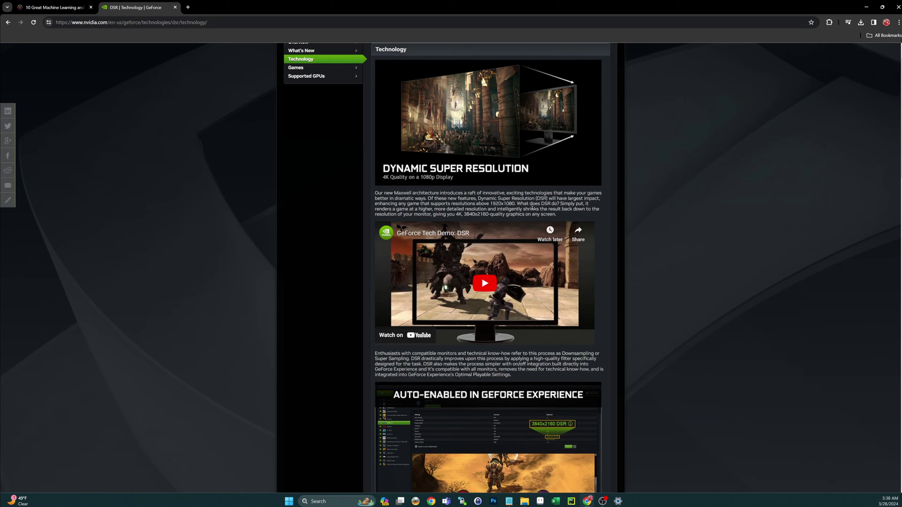
key(ctrl+plus)
key(ctrl+plus)
key(ctrl+plus)
key(ctrl+plus)
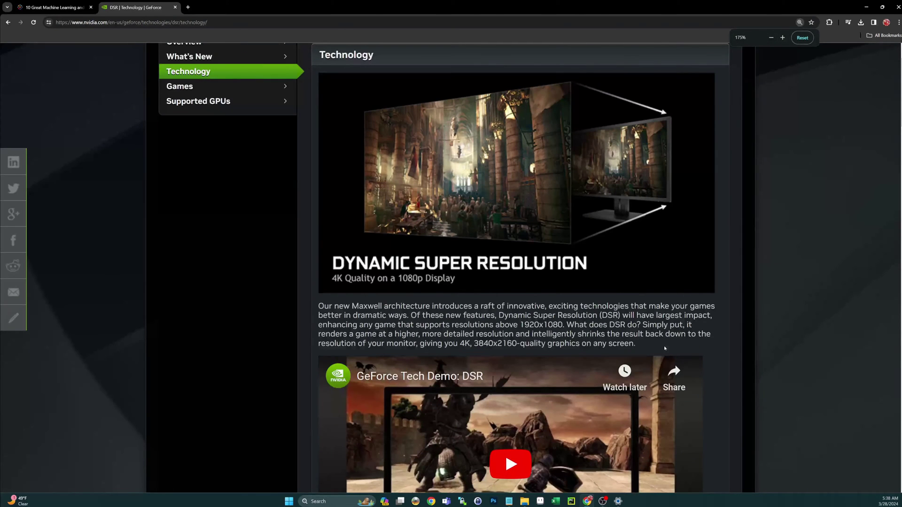
key(ctrl+plus)
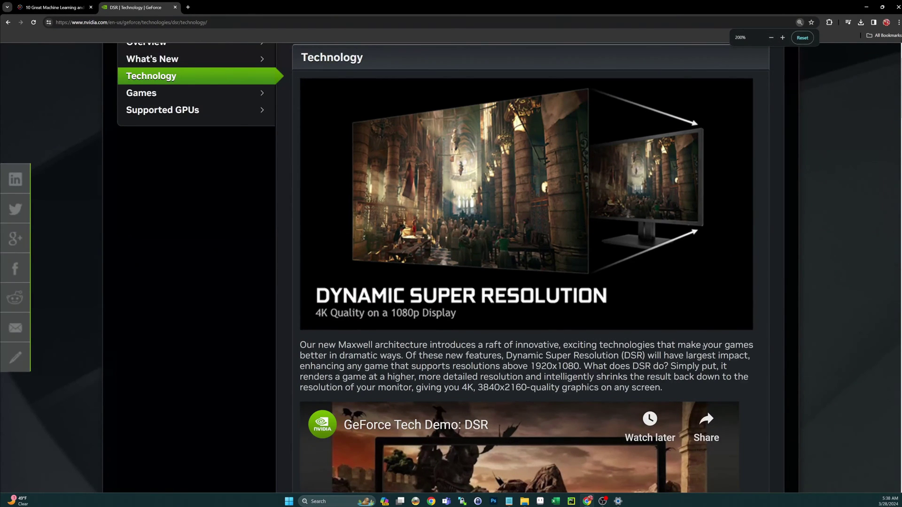
key(ctrl+minus)
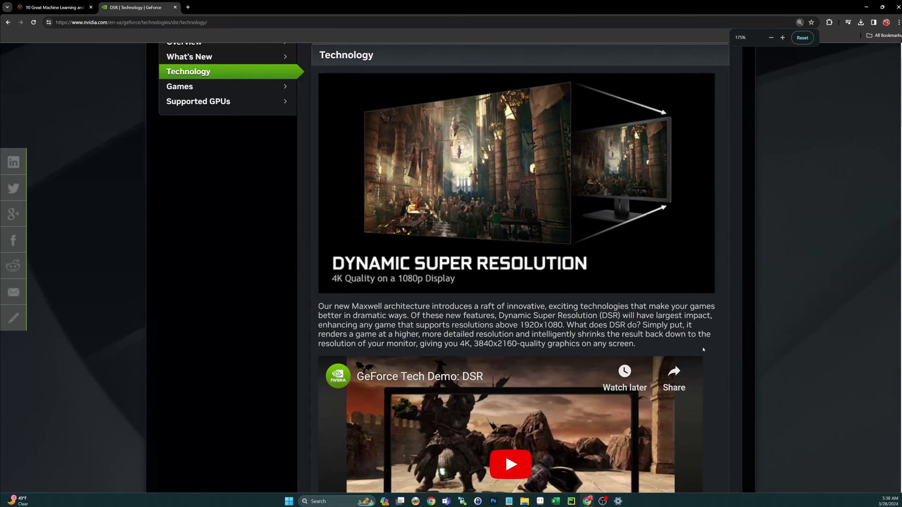
scroll(702, 350, down, 8)
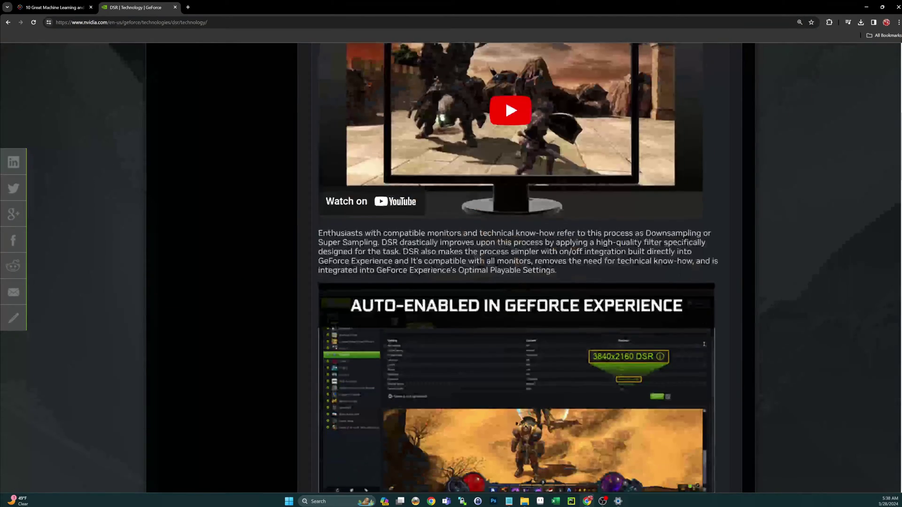
scroll(703, 345, down, 18)
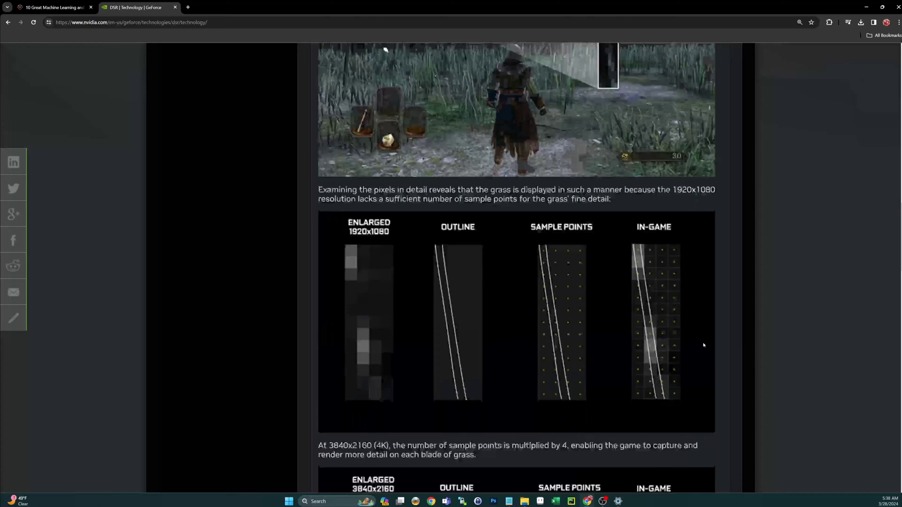
scroll(704, 345, down, 2)
scroll(703, 344, down, 10)
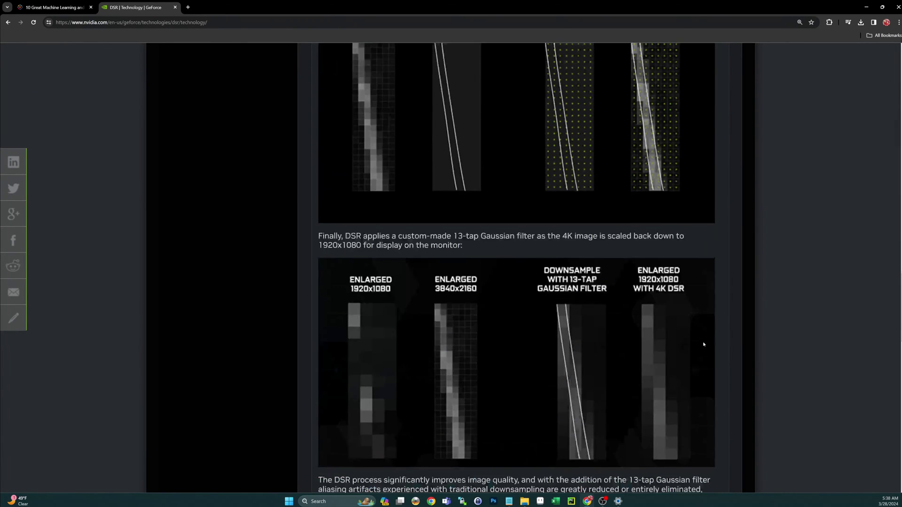
Reset the zoom to 100%, zoom to 175%, and scroll to the DSR Smoothness section
key(ctrl+minus)
key(ctrl+minus)
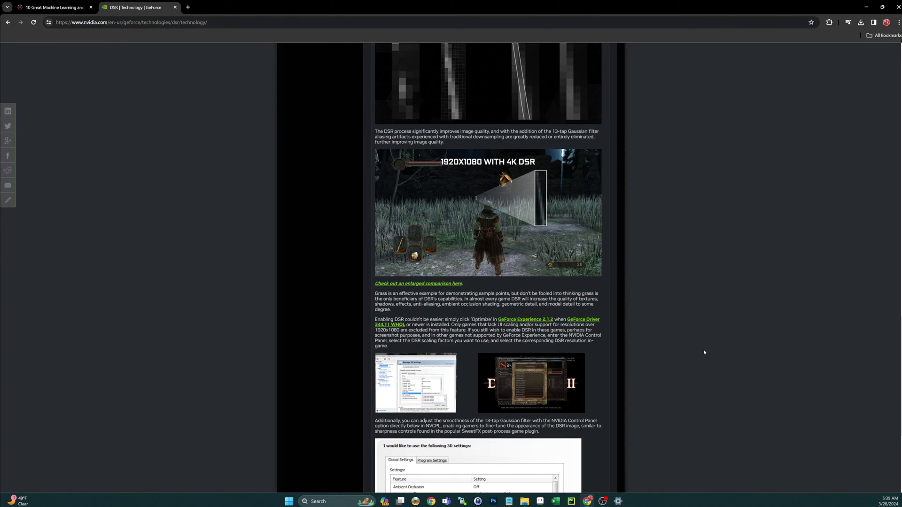
key(ctrl+plus)
key(ctrl+plus)
key(ctrl+plus)
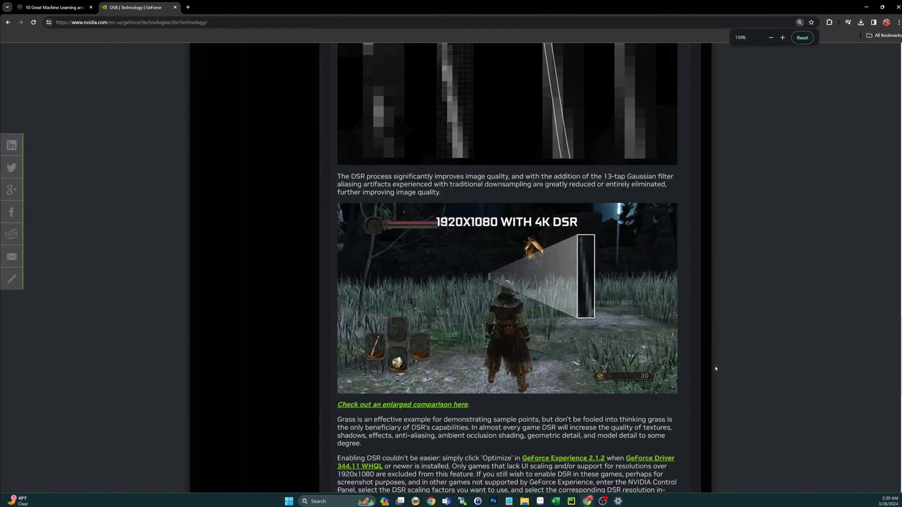
key(ctrl+plus)
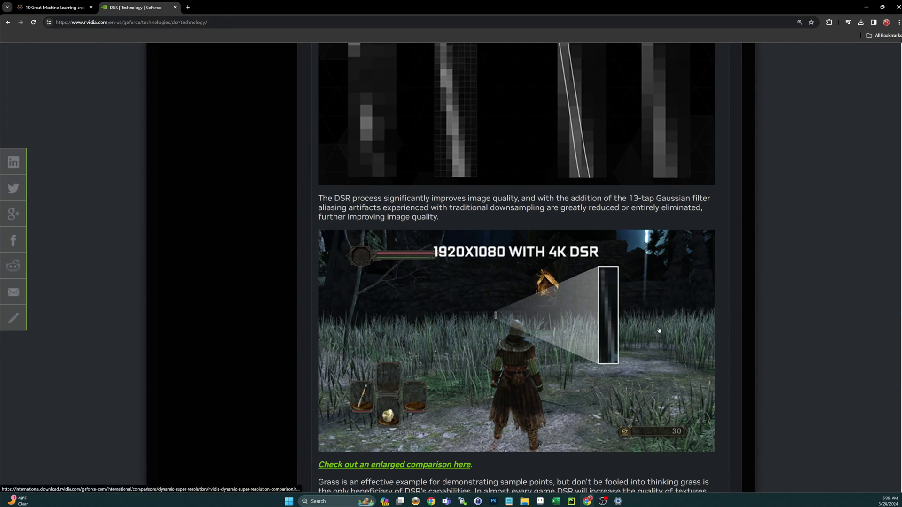
scroll(735, 349, down, 5)
scroll(735, 348, down, 8)
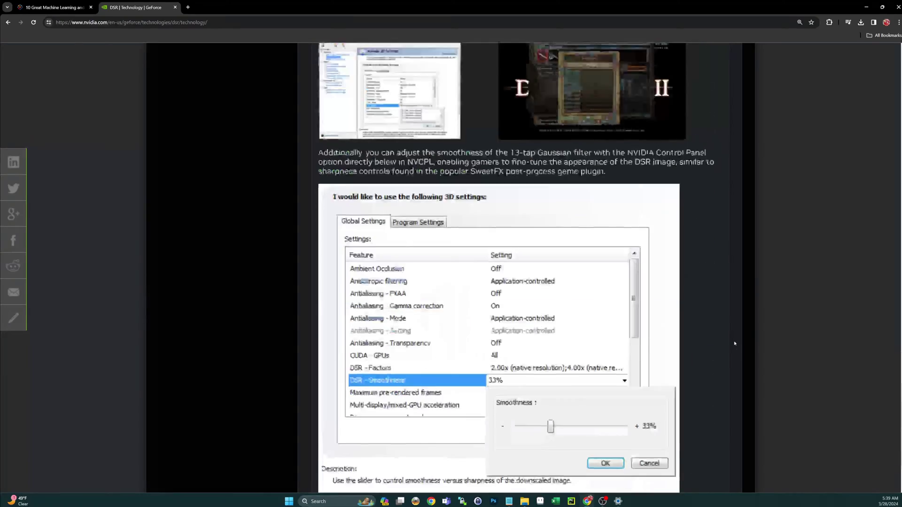
scroll(742, 331, up, 10)
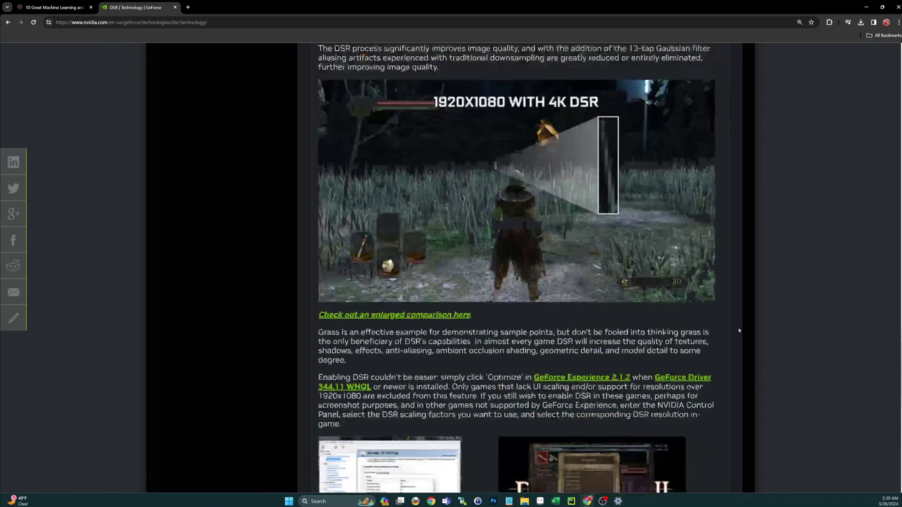
scroll(416, 193, down, 10)
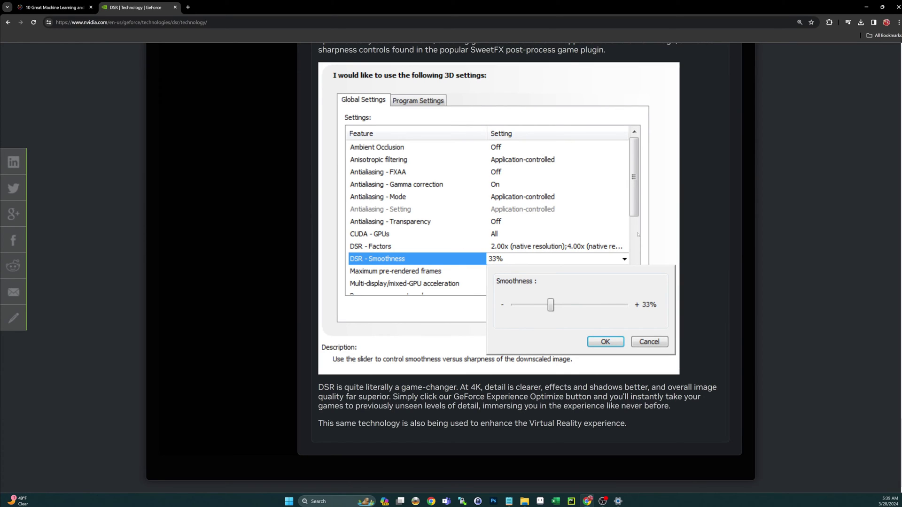
Scroll to the top of the Tableau machine learning article, then open Google Images' search box in a new tab
click(83, 8)
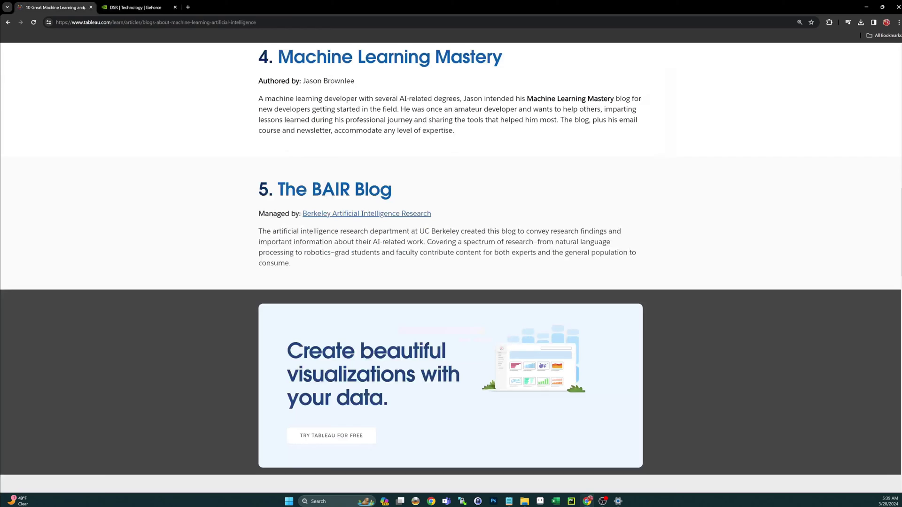
scroll(674, 215, up, 3)
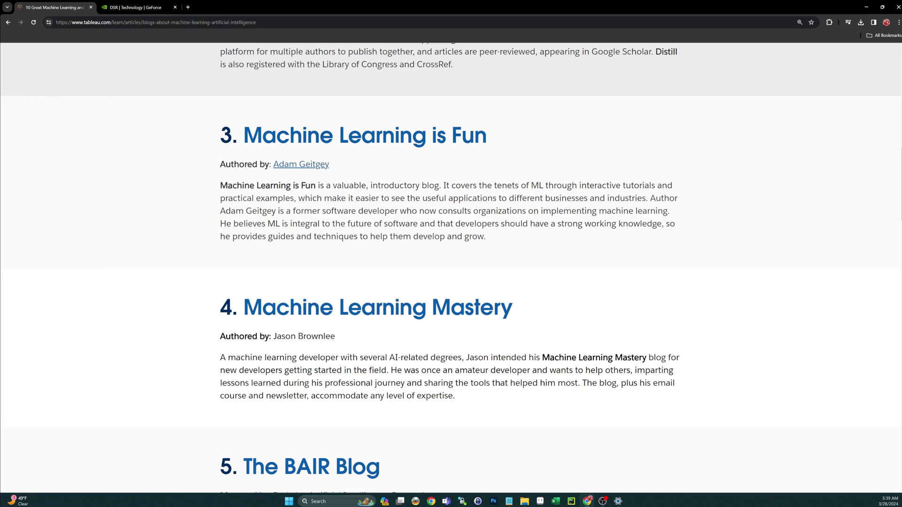
scroll(659, 241, up, 10)
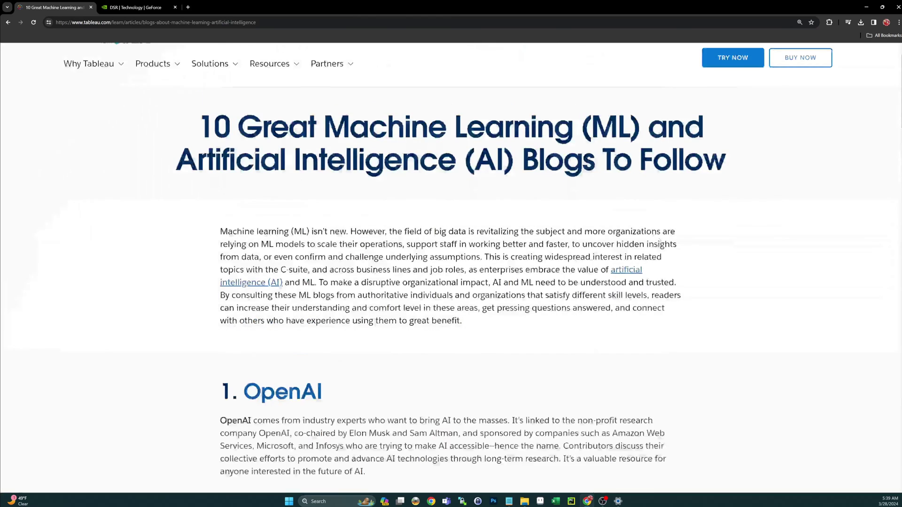
scroll(659, 241, up, 1)
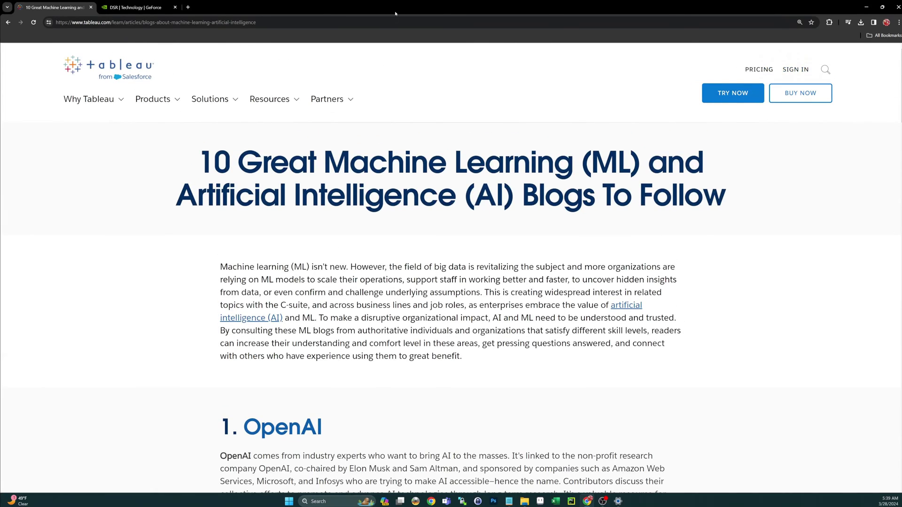
click(188, 7)
click(202, 22)
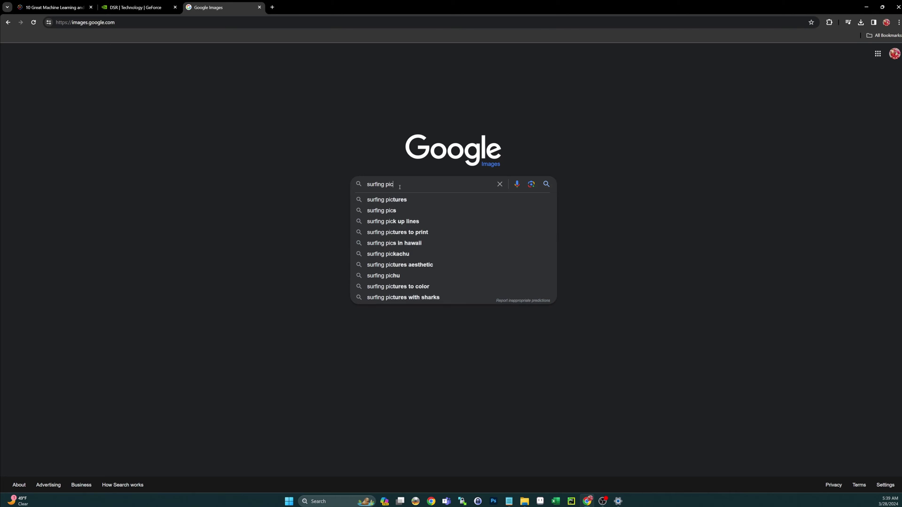
Search images for 'surfing pictures' and open the surfer-in-the-wave photo's source page in a new tab
text(tures)
key(Return)
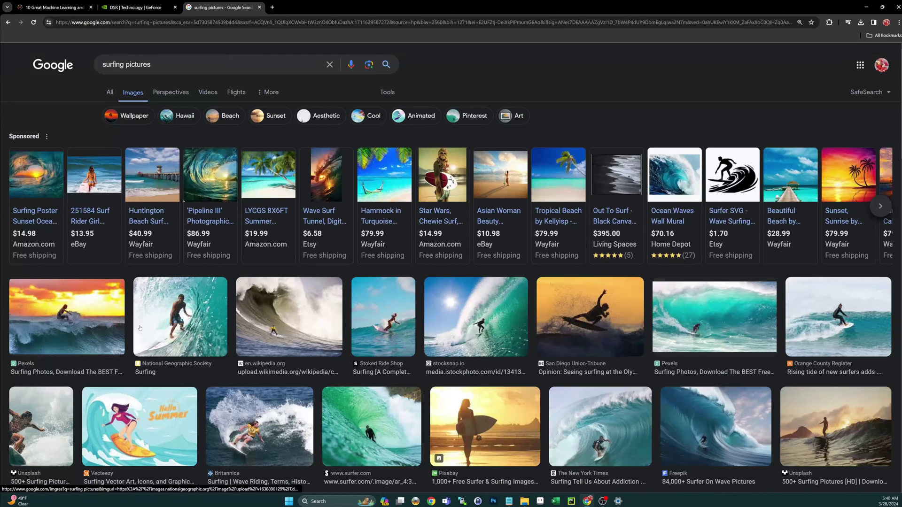
click(460, 323)
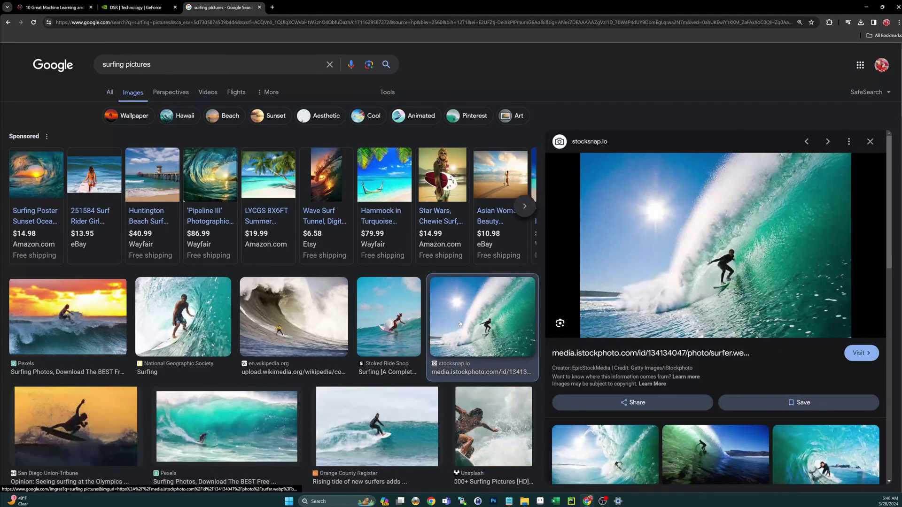
click(819, 298)
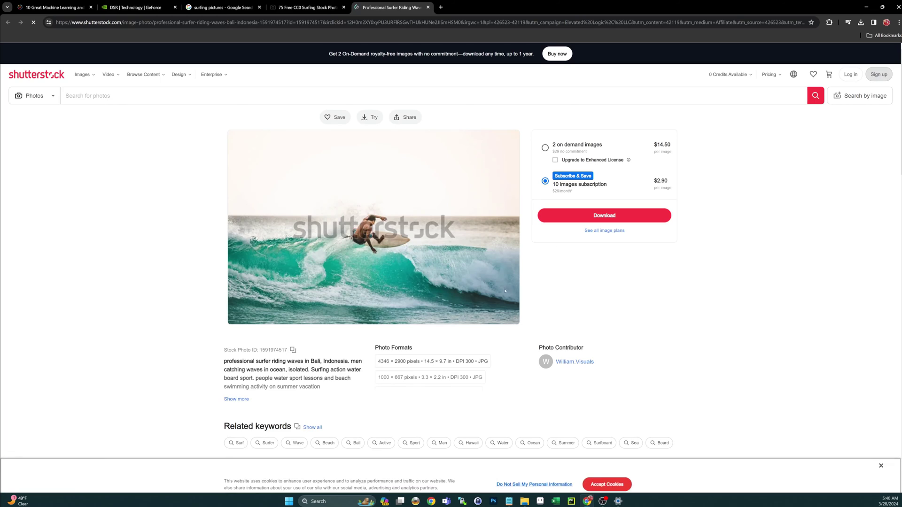
Scroll through the Shutterstock surfer page, then browse the StockSnap free surfing photos page
scroll(436, 291, down, 2)
scroll(436, 290, up, 3)
scroll(436, 291, up, 3)
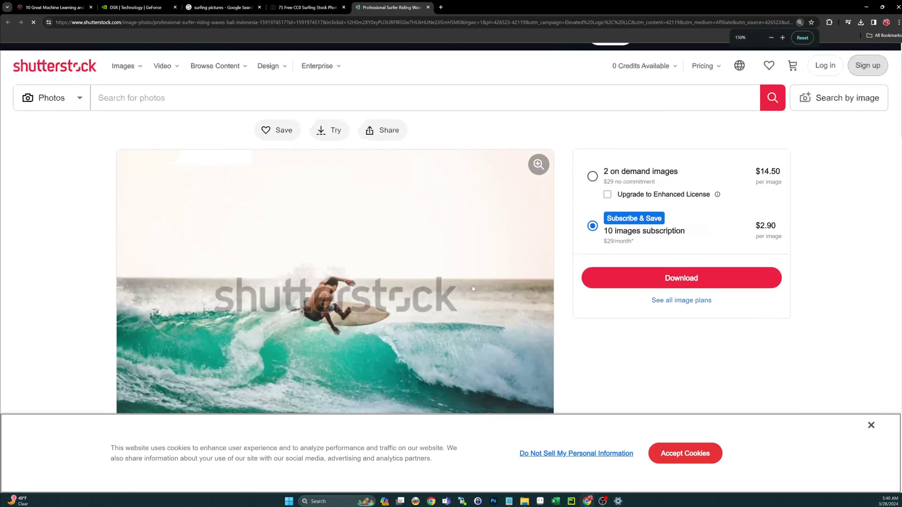
scroll(473, 288, down, 1)
scroll(473, 288, down, 7)
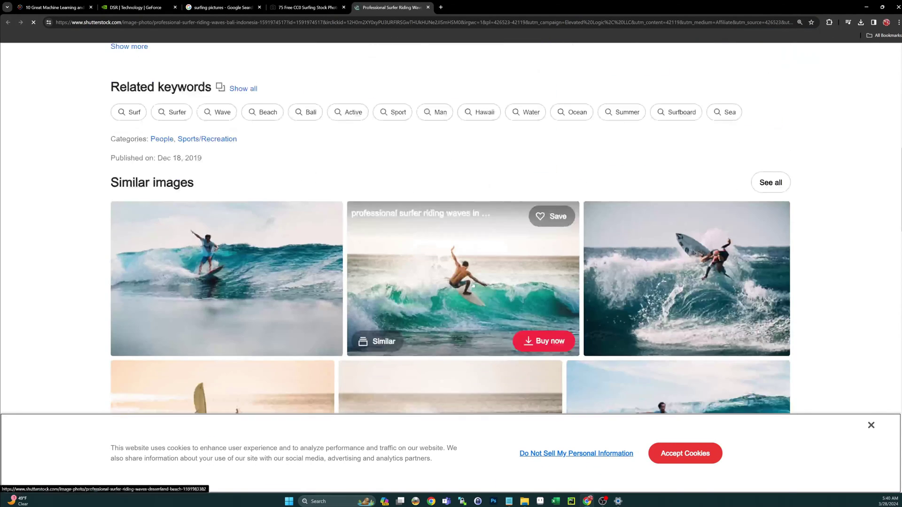
scroll(656, 282, down, 3)
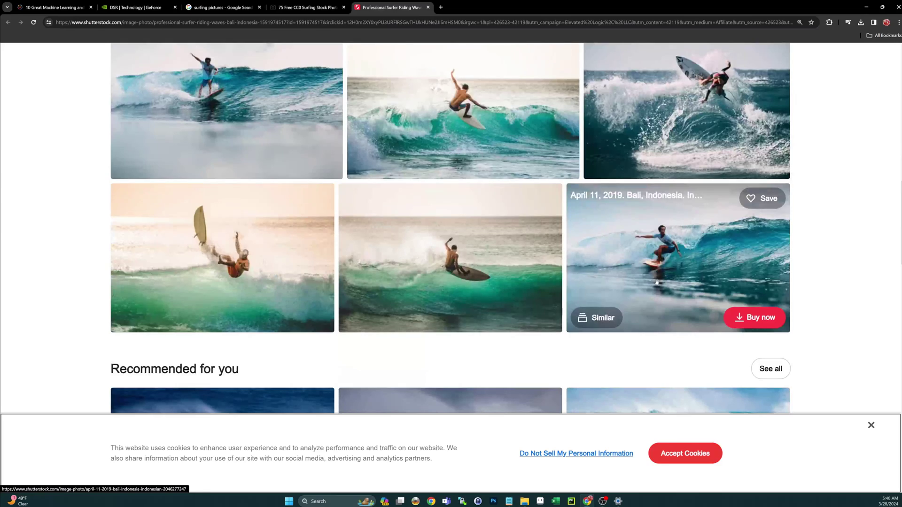
scroll(657, 283, up, 10)
click(306, 7)
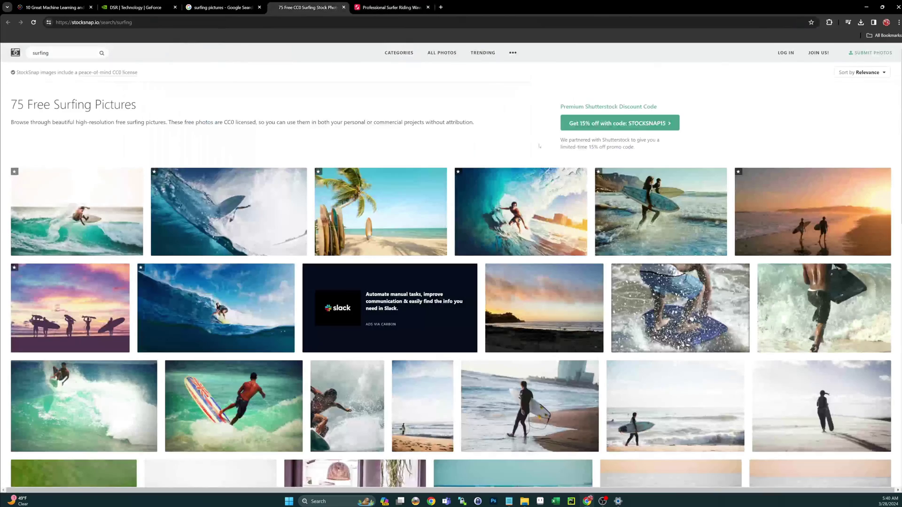
scroll(540, 146, down, 5)
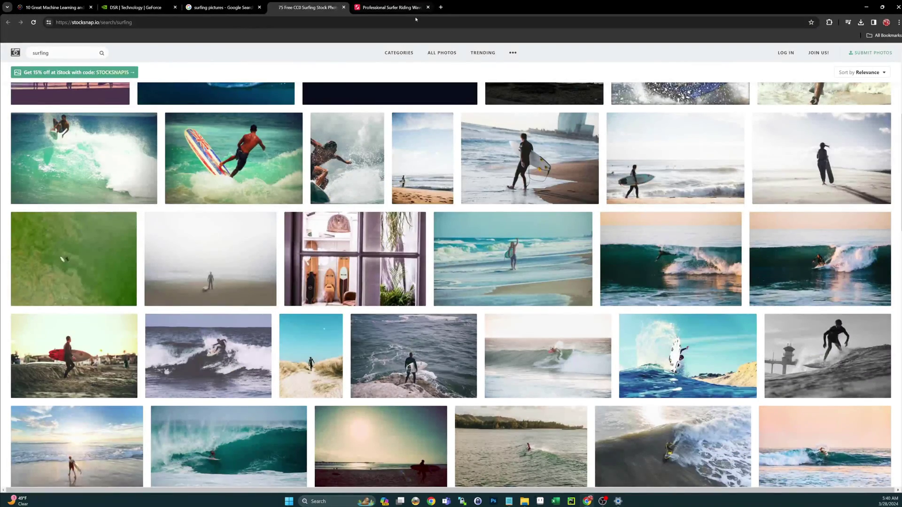
Back in the surfing pictures results, scroll down and preview the Rapture Surfcamps sunset surfer image
click(221, 7)
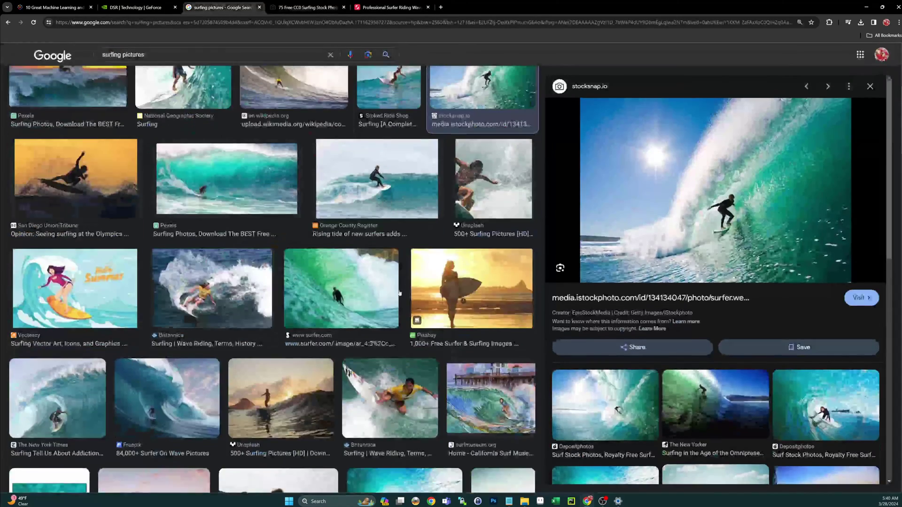
scroll(400, 293, down, 2)
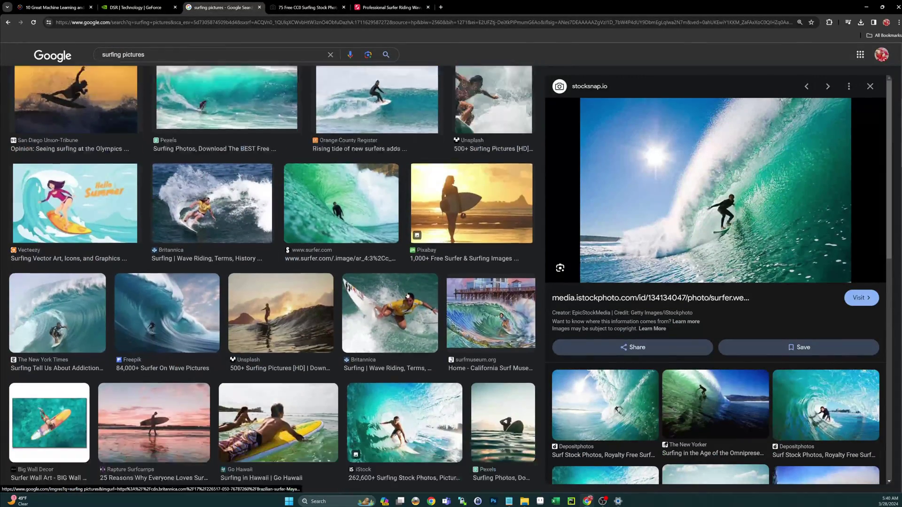
scroll(406, 295, down, 1)
scroll(407, 287, down, 5)
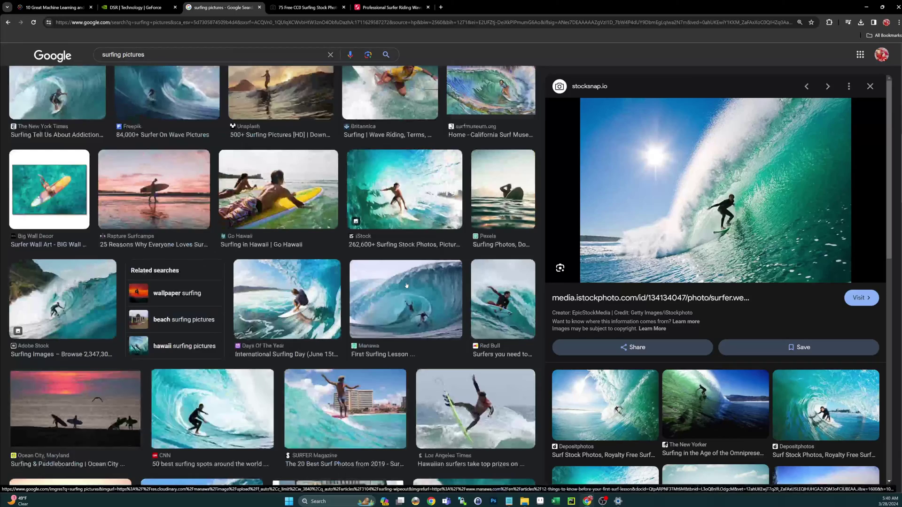
scroll(407, 286, down, 4)
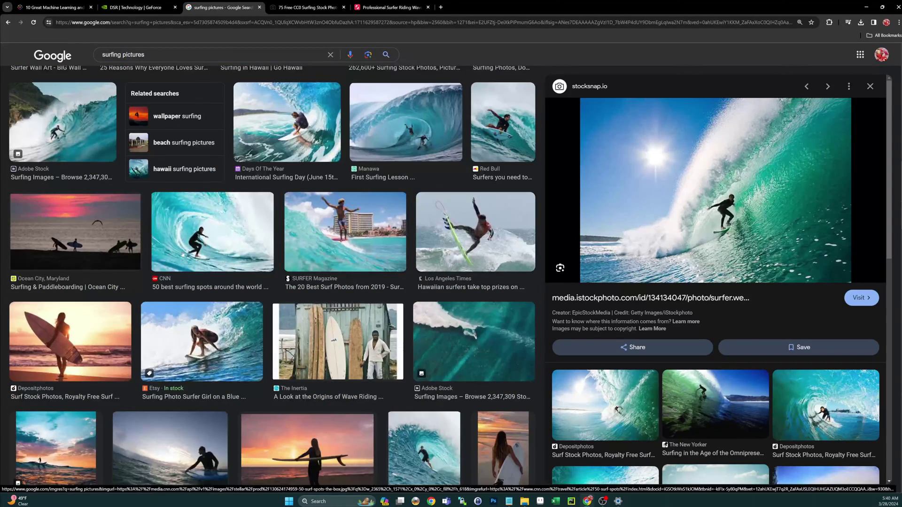
scroll(47, 333, down, 3)
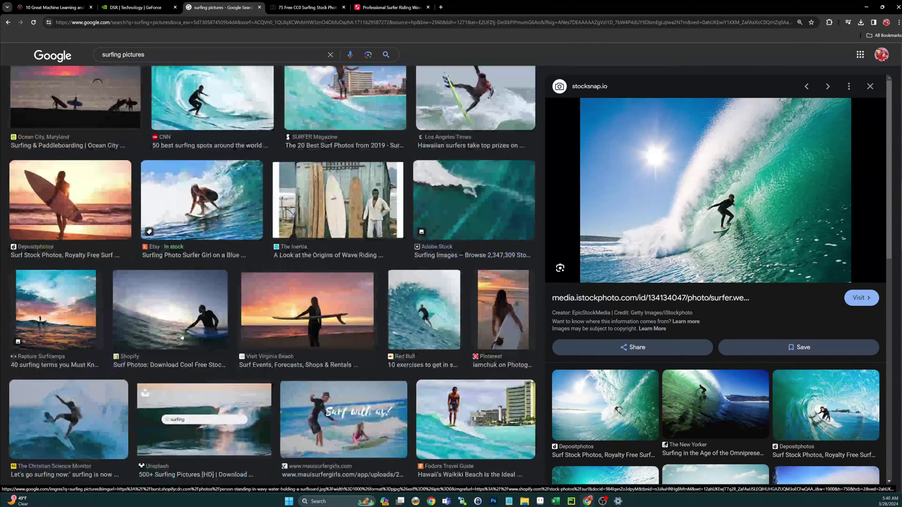
click(53, 312)
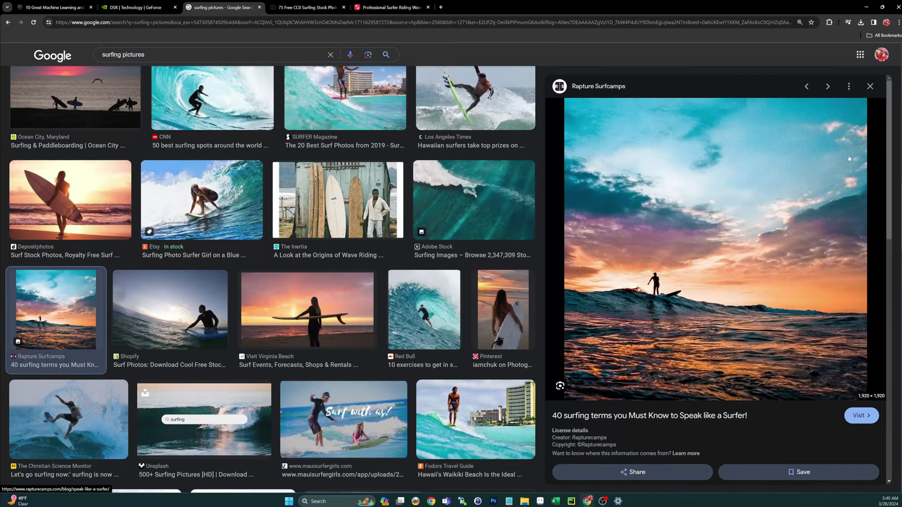
Save the image to Downloads as Surfer-in-the-water-beautiful-sunset.webp and open it in a tab
right_click(755, 330)
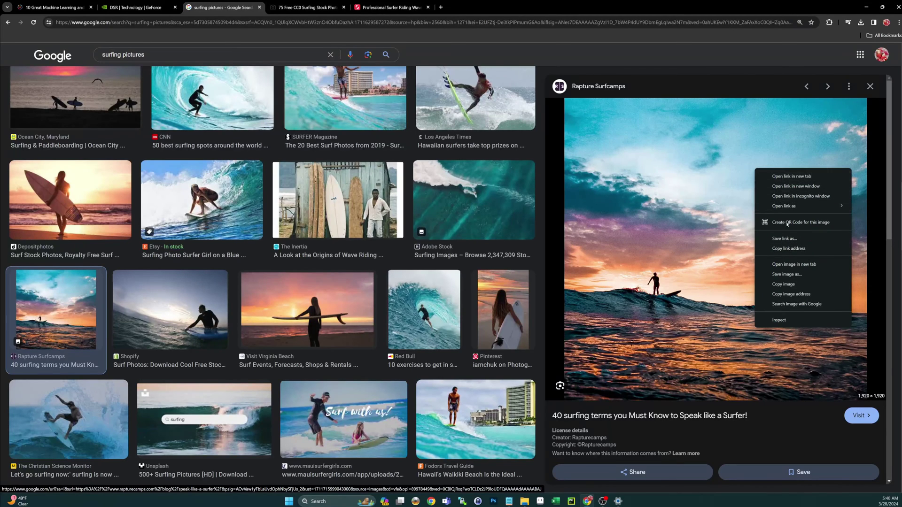
click(785, 274)
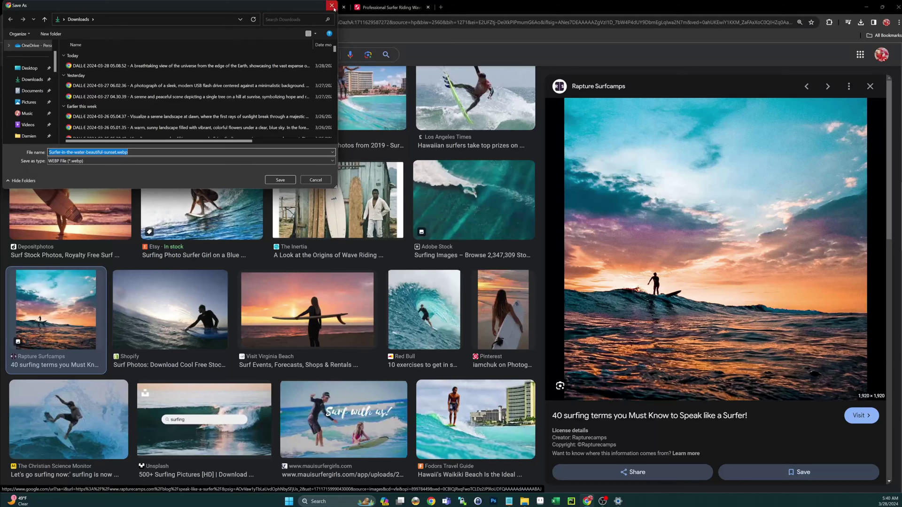
click(283, 181)
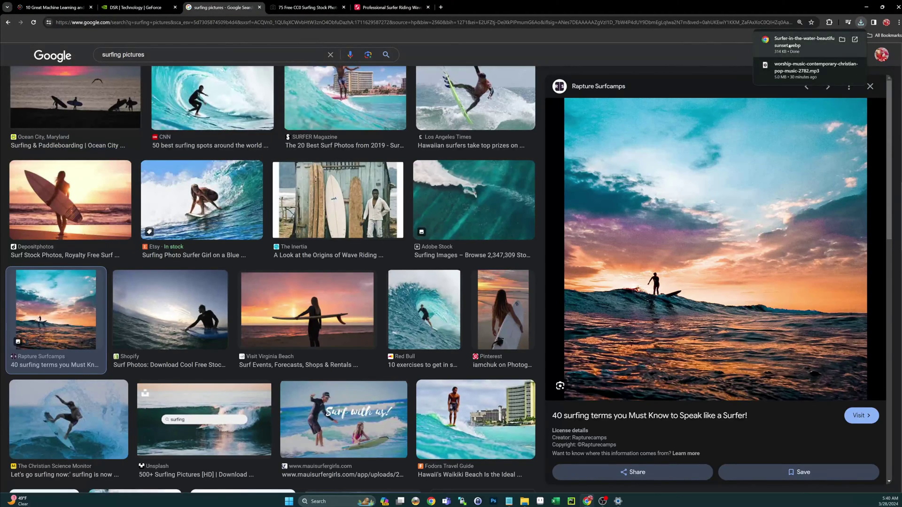
click(805, 42)
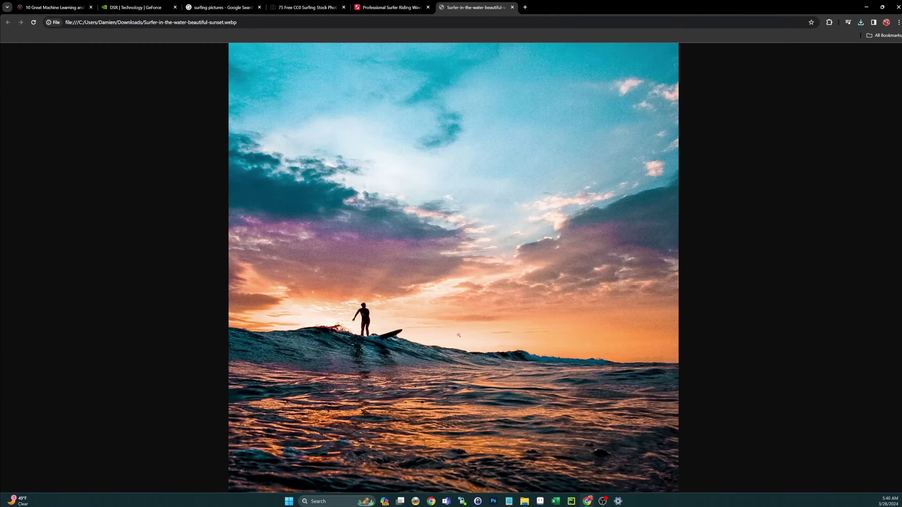
Zoom into the sunset surfer photo, fit it to the window, then return to the Shutterstock surfer page
ctrl+scroll(487, 362, up, 3)
ctrl+scroll(487, 361, down, 3)
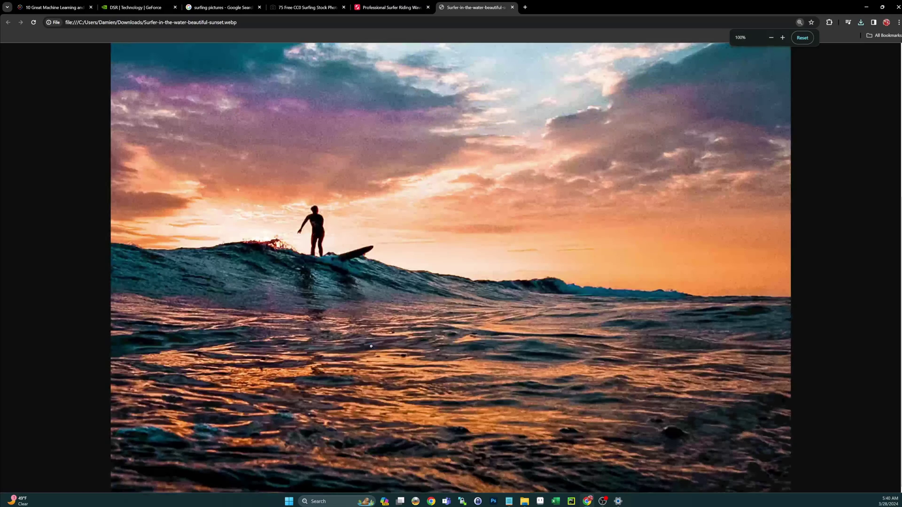
click(587, 317)
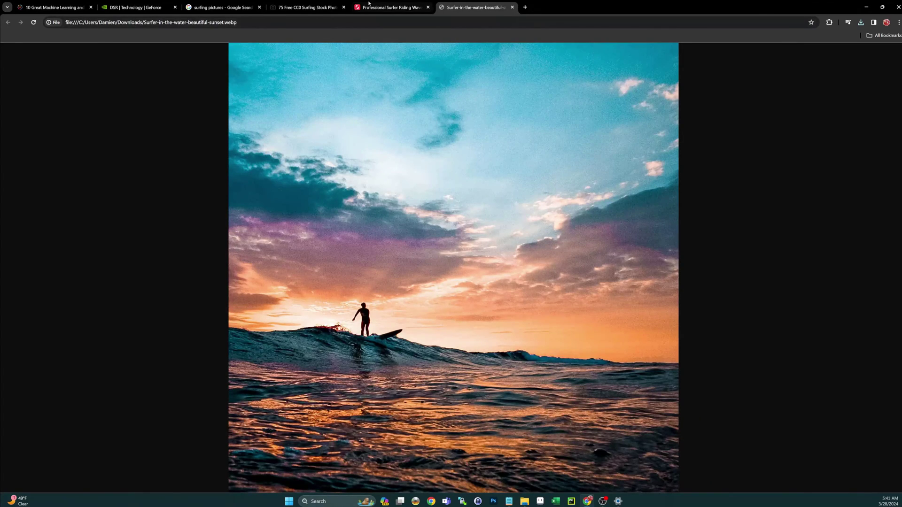
click(390, 7)
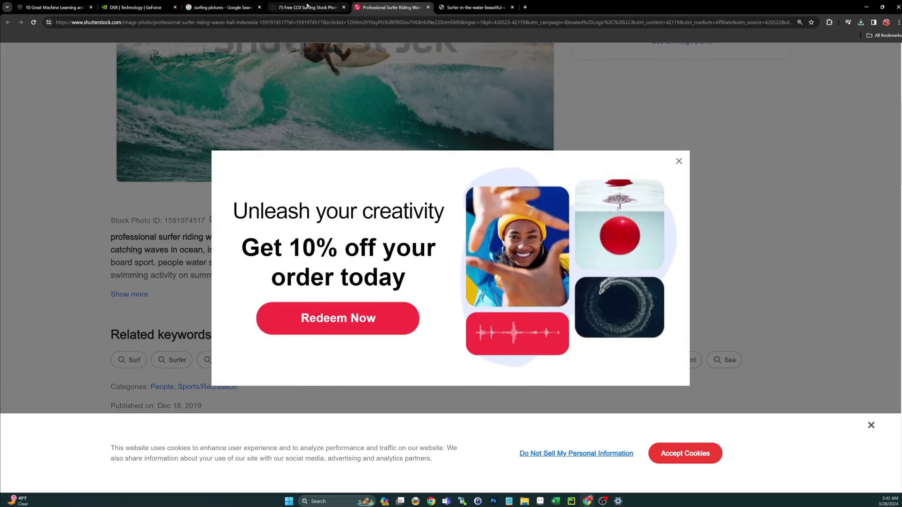
Switch to the 'DSR | Technology | GeForce' tab and scroll the Dynamic Super Resolution article to the top
click(307, 6)
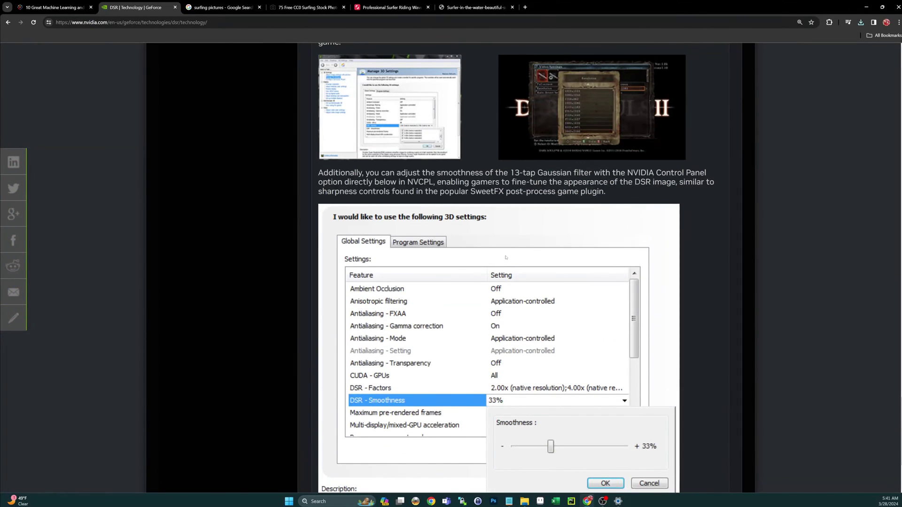
scroll(506, 258, up, 20)
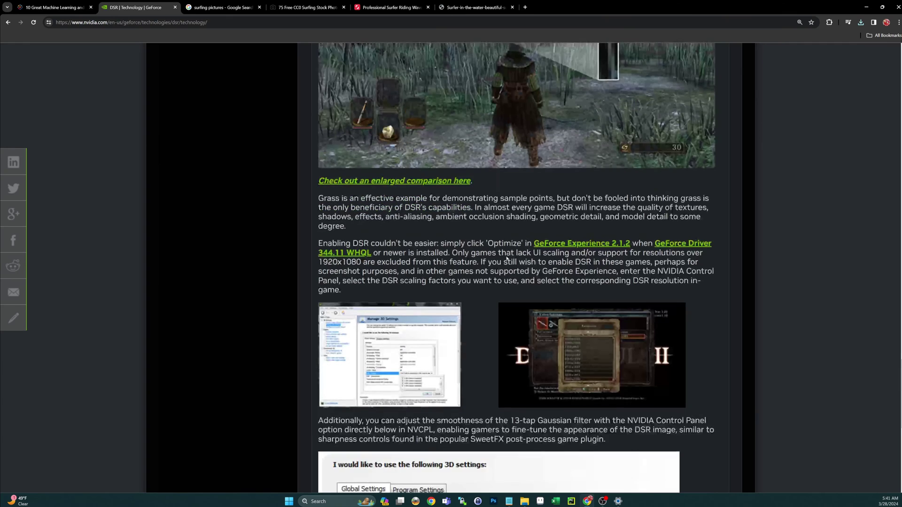
scroll(526, 274, up, 10)
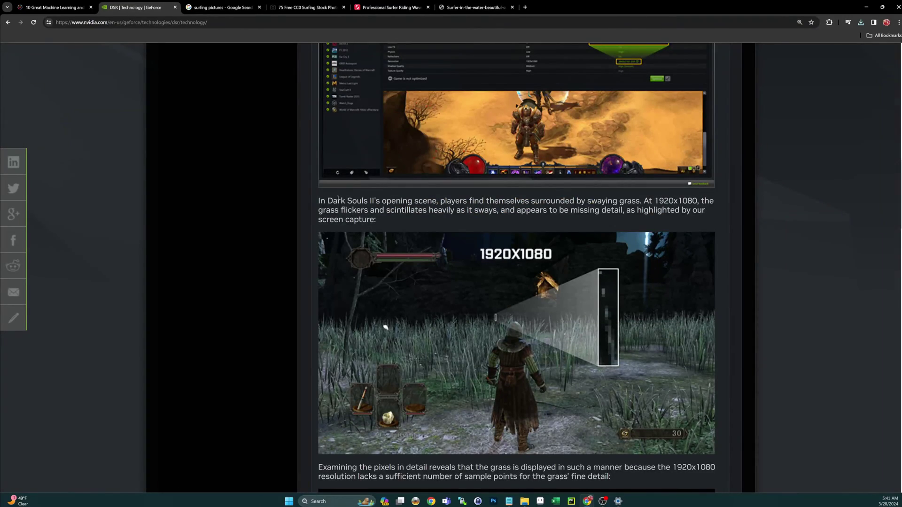
scroll(338, 198, down, 20)
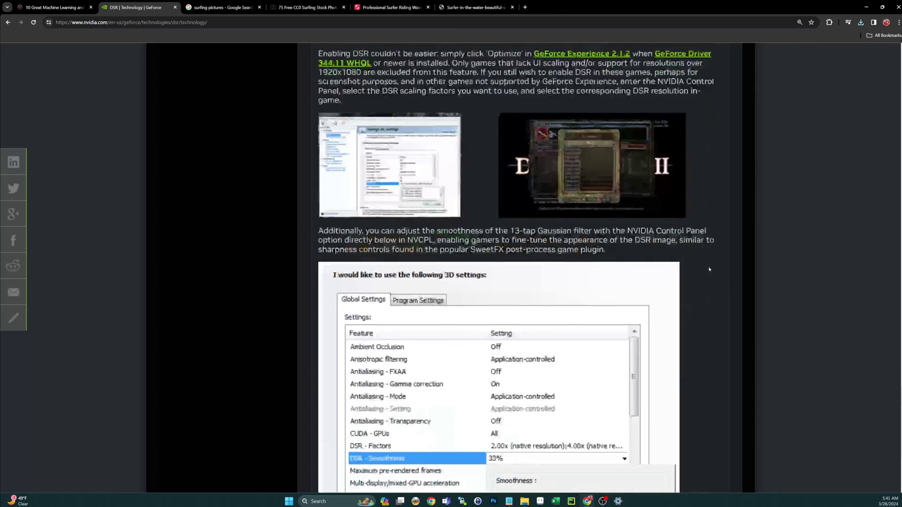
scroll(700, 211, down, 4)
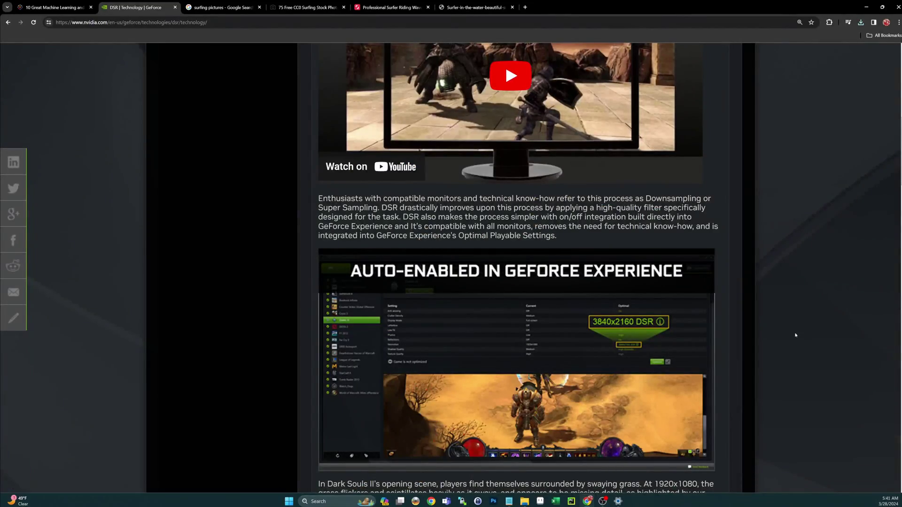
scroll(795, 334, up, 8)
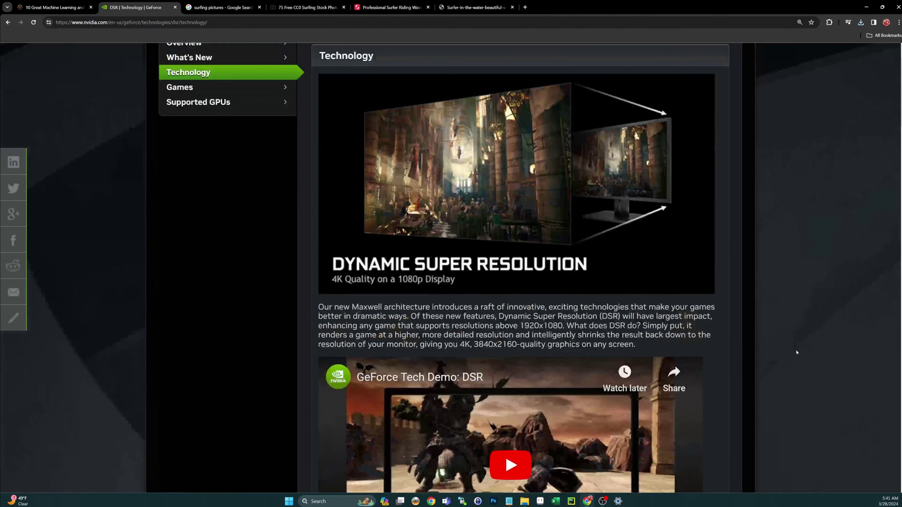